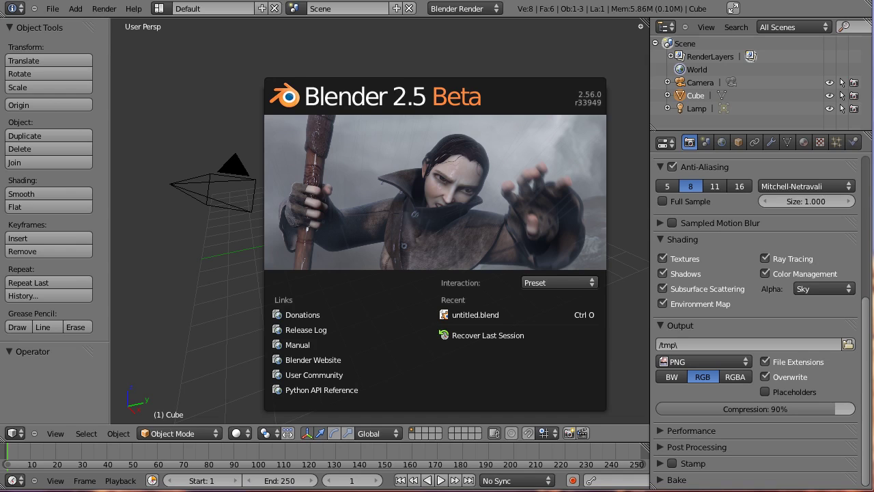
Step: Close the splash screen, switch to top view and add a plane
{"action": "left_click", "coordinate": [418, 189]}
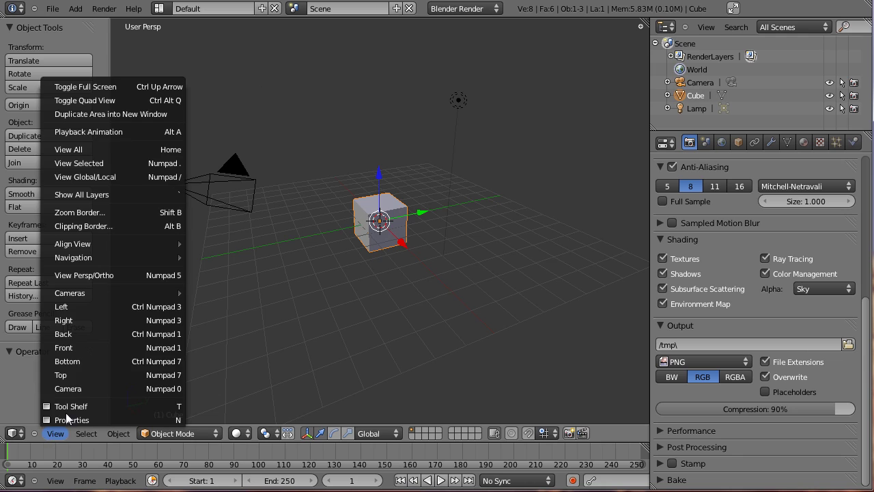
{"action": "left_click", "coordinate": [92, 375]}
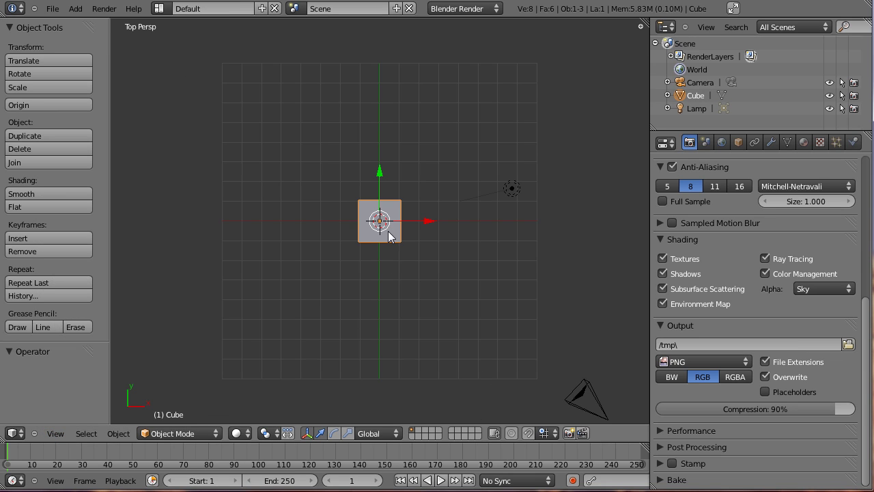
{"action": "key", "text": "space"}
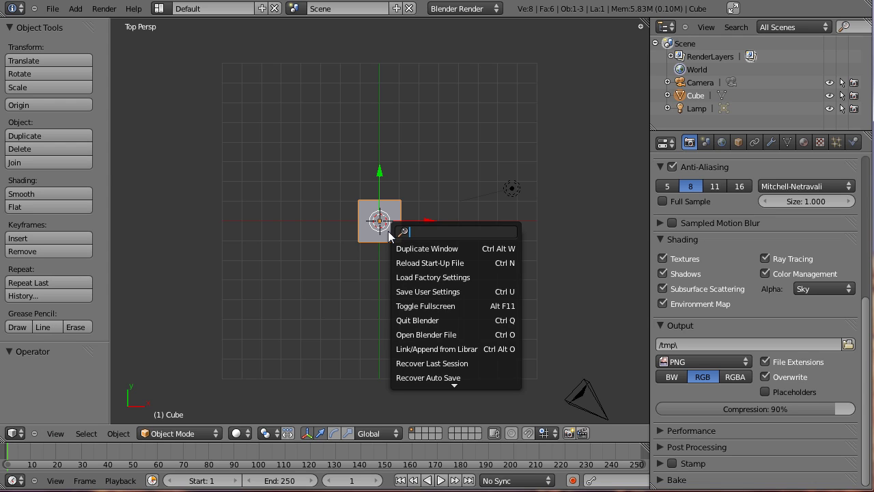
{"action": "type", "text": "plane"}
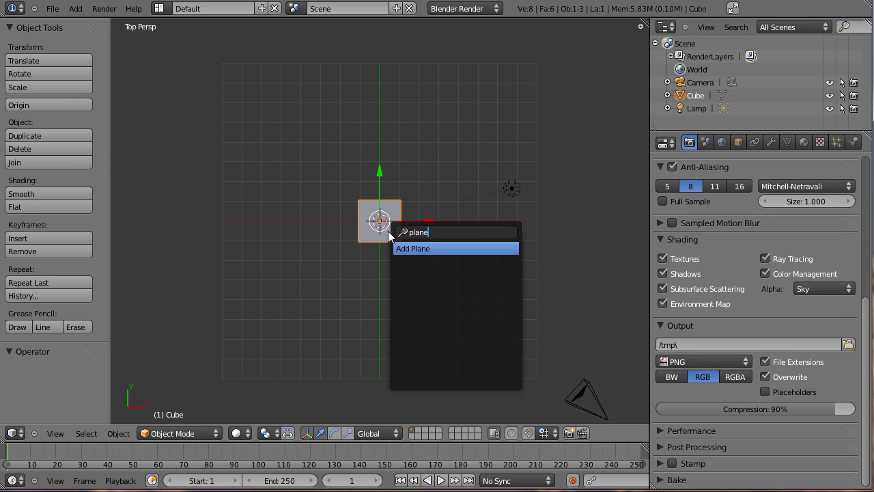
{"action": "left_click", "coordinate": [412, 249]}
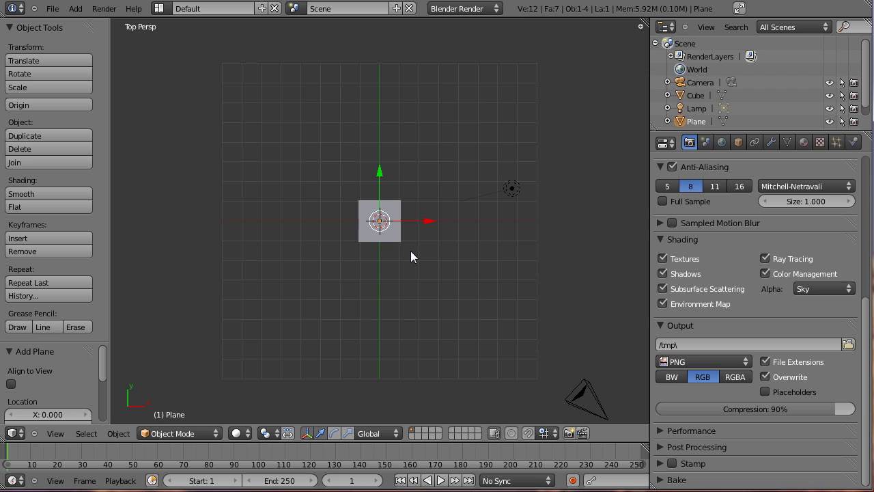
Step: Scale the plane uniformly by 5
{"action": "key", "text": "s"}
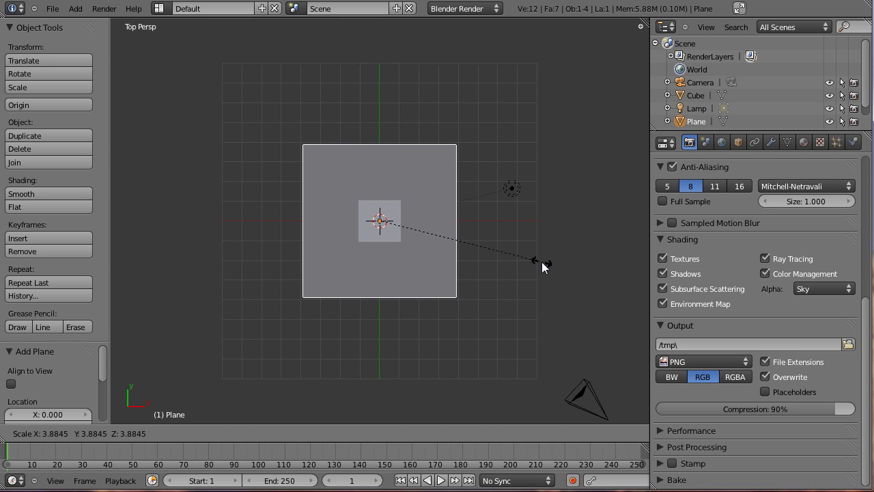
{"action": "type", "text": "5"}
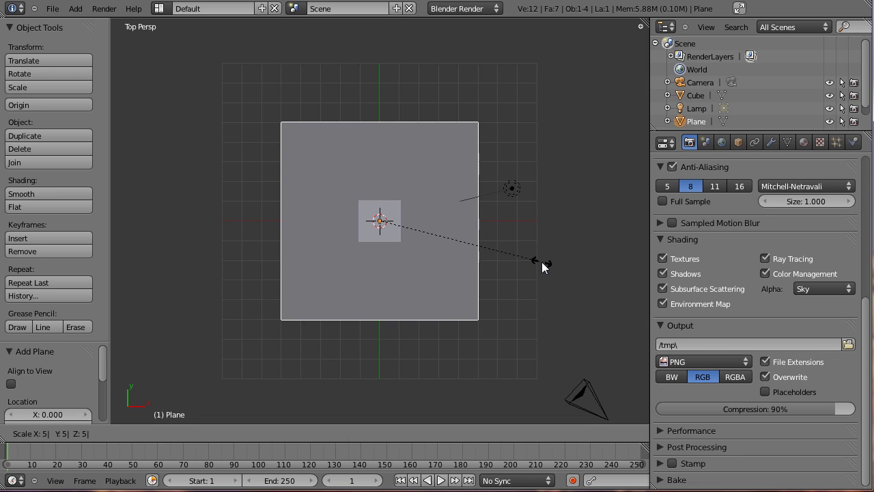
{"action": "key", "text": "Return"}
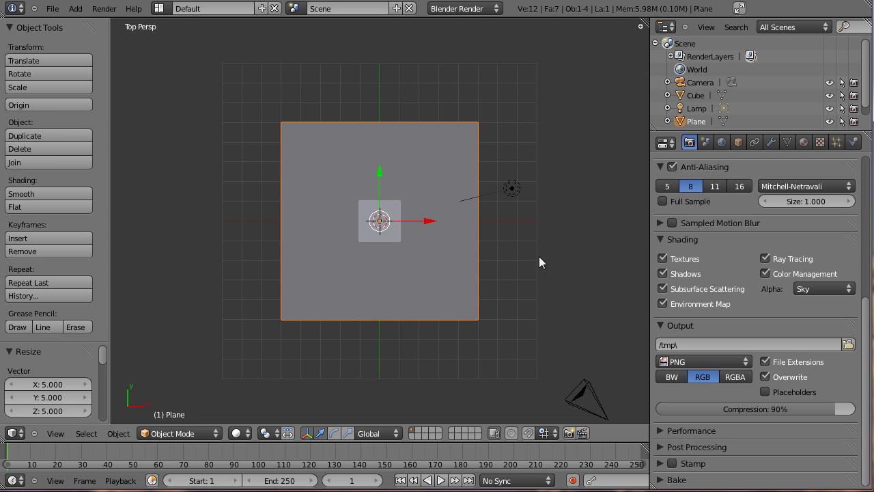
Step: Switch to an orthographic front view of the scene
{"action": "left_click", "coordinate": [57, 433]}
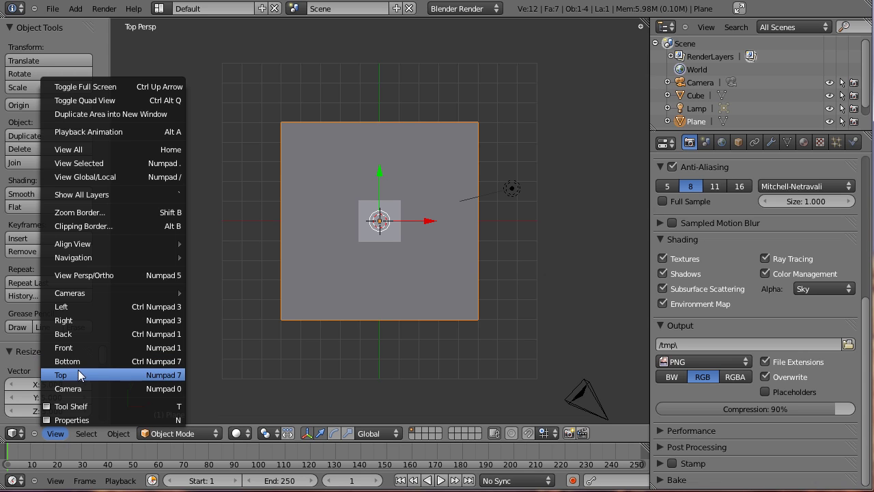
{"action": "left_click", "coordinate": [91, 346]}
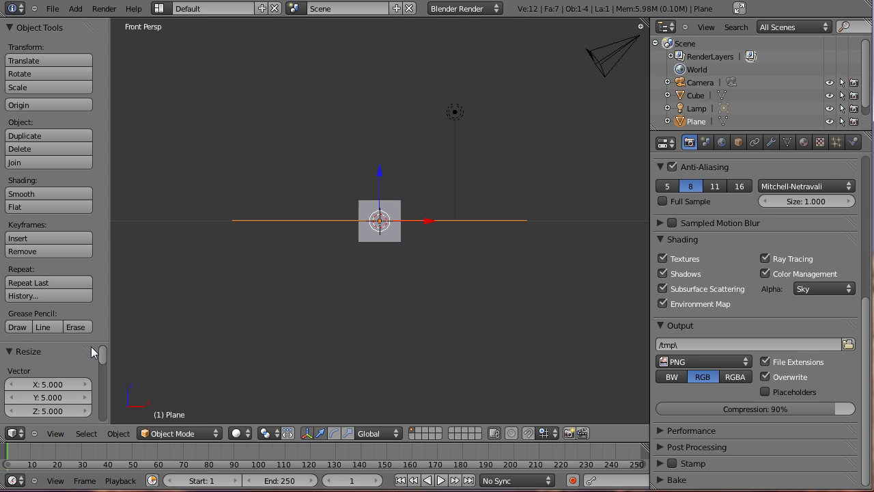
{"action": "left_click", "coordinate": [56, 433]}
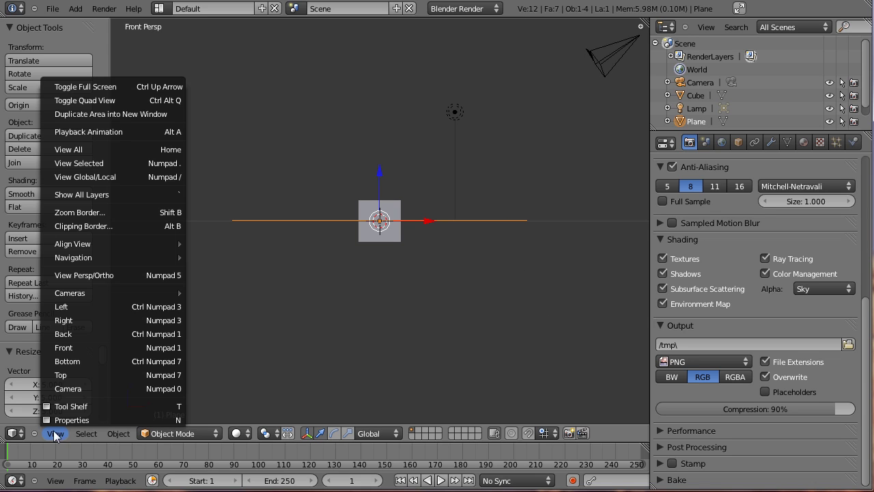
{"action": "left_click", "coordinate": [107, 277]}
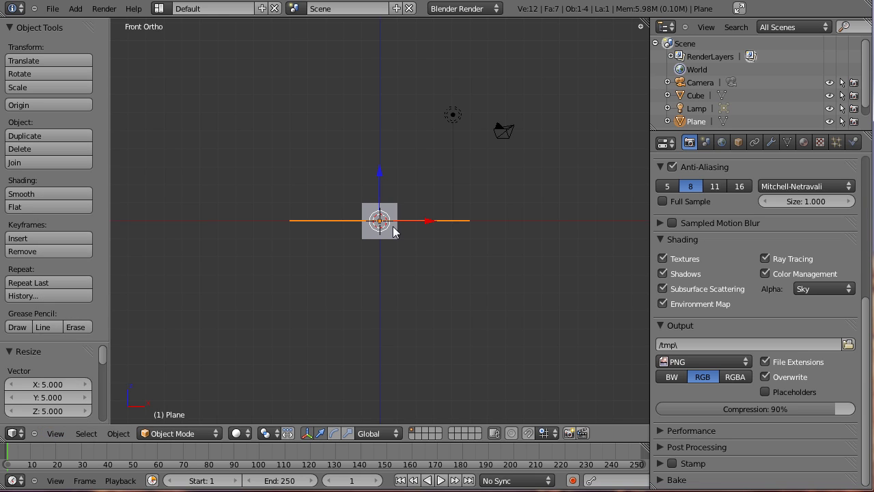
{"action": "scroll", "coordinate": [392, 226], "scroll_direction": "up", "scroll_amount": 4}
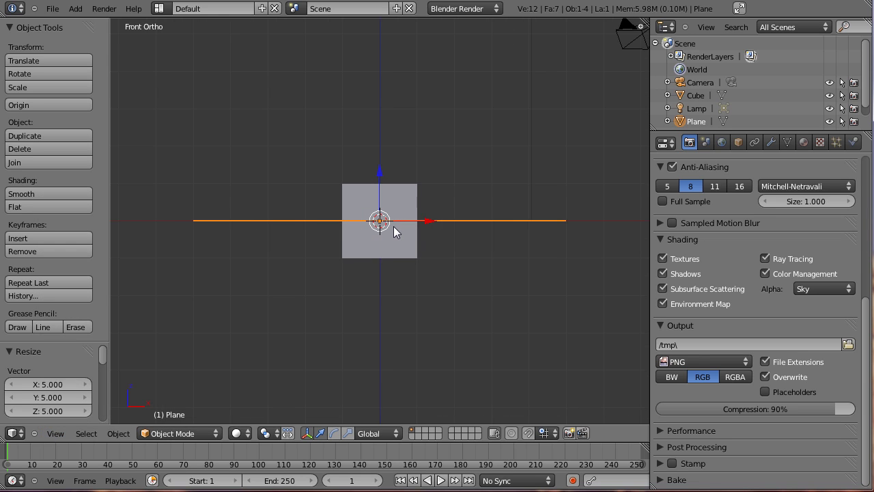
Step: Move the plane about 1.043 units down along Z, below the cube
{"action": "key", "text": "g"}
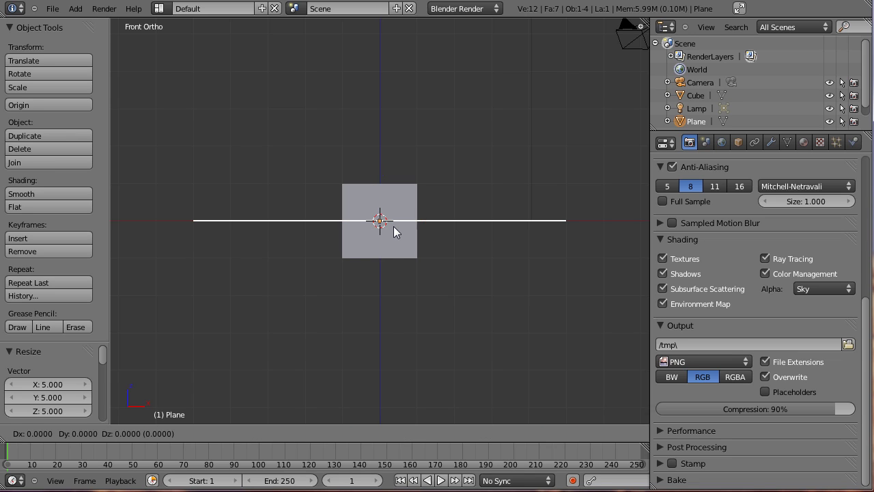
{"action": "key", "text": "z"}
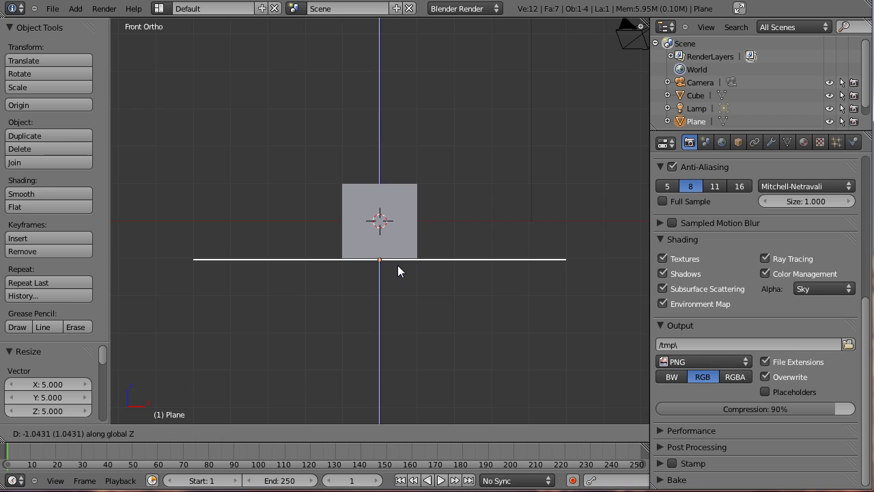
{"action": "left_click", "coordinate": [398, 265]}
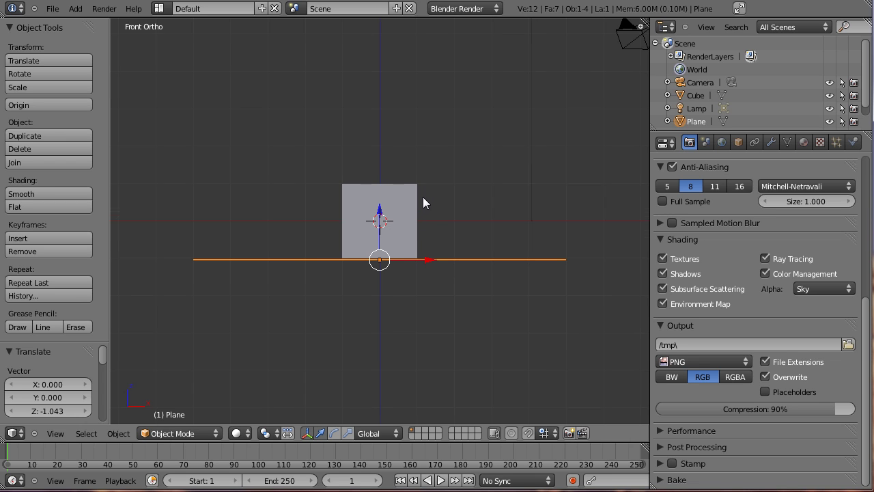
{"action": "middle_click_drag", "start_coordinate": [422, 197], "coordinate": [387, 282]}
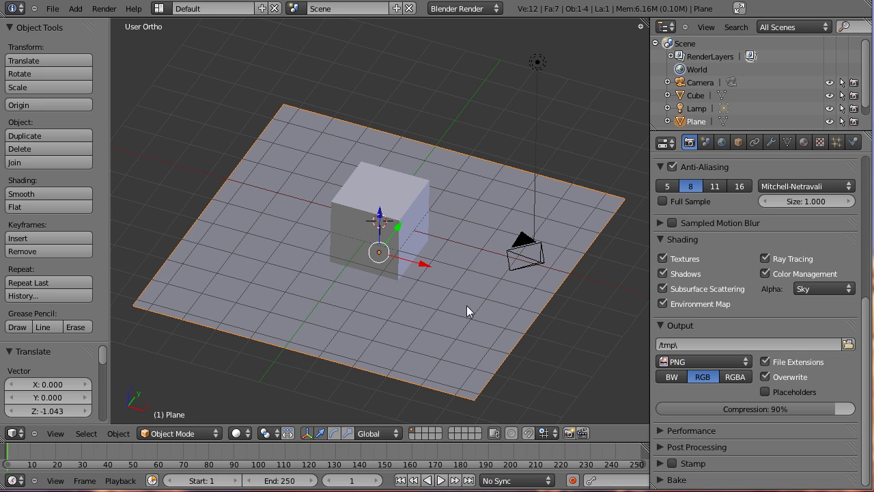
Step: Switch the screen layout to Game Logic
{"action": "left_click", "coordinate": [159, 9]}
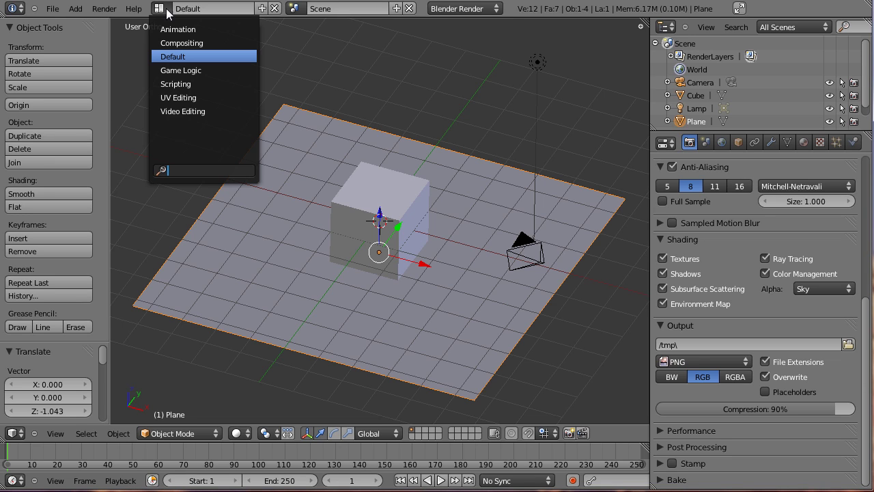
{"action": "left_click", "coordinate": [197, 71]}
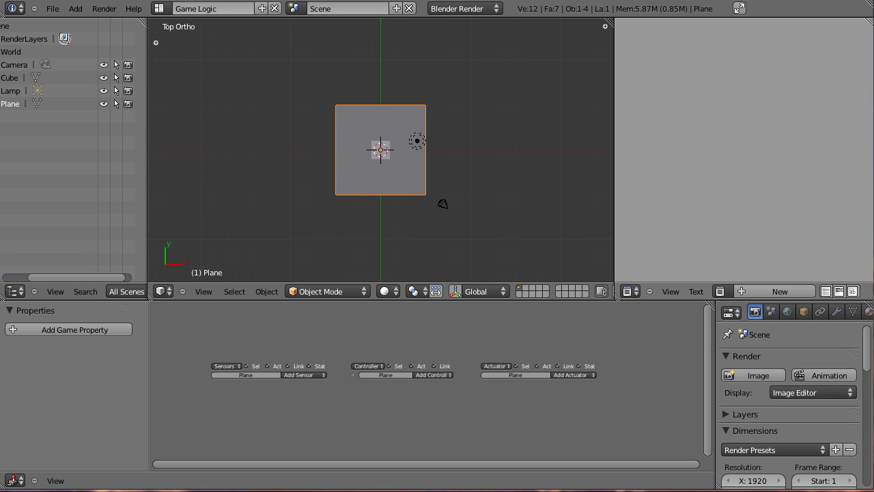
Step: Set the engine to Blender Game and widen the properties area
{"action": "left_click", "coordinate": [469, 10]}
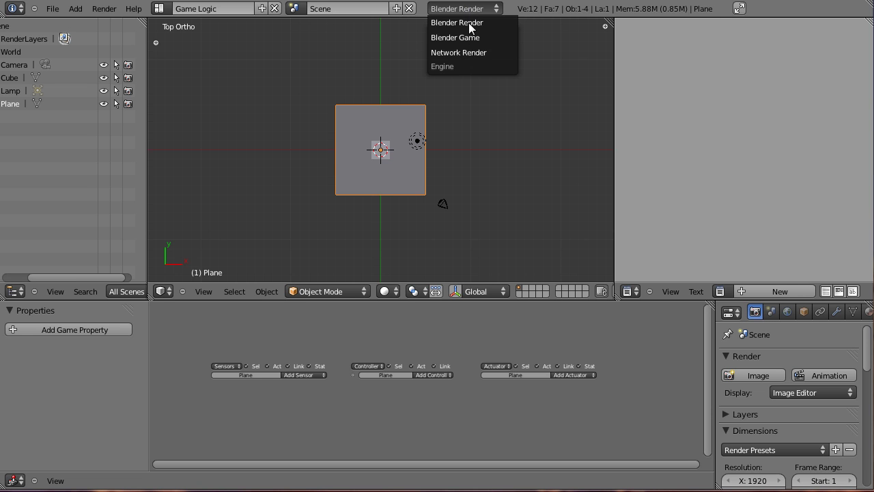
{"action": "left_click", "coordinate": [468, 40]}
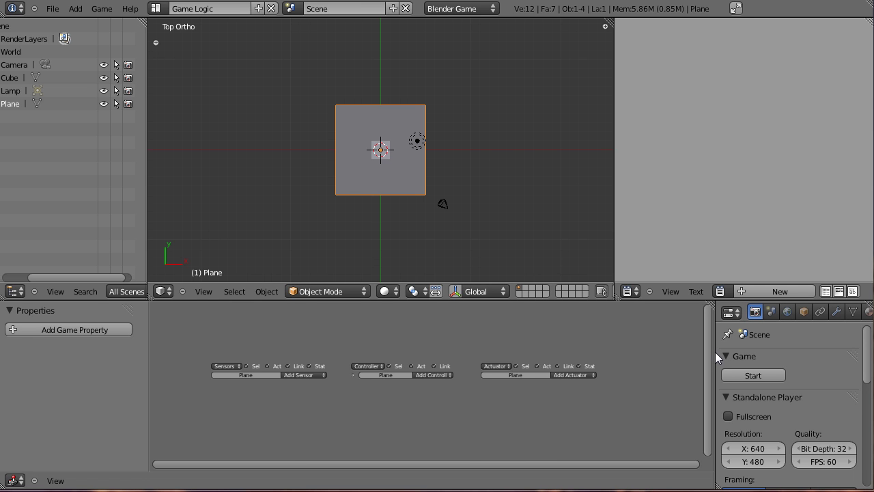
{"action": "left_click_drag", "start_coordinate": [715, 351], "coordinate": [648, 353]}
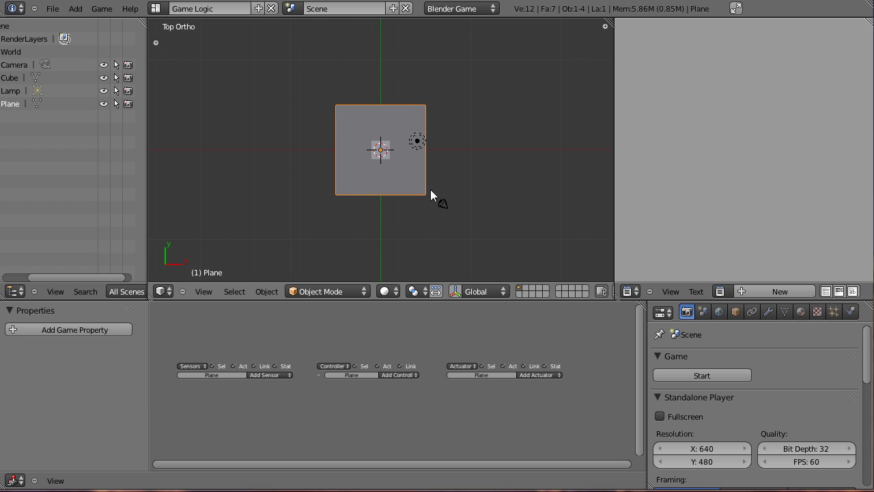
Step: Select the cube and set its Physics Type to Rigid Body
{"action": "middle_click_drag", "start_coordinate": [389, 221], "coordinate": [384, 133]}
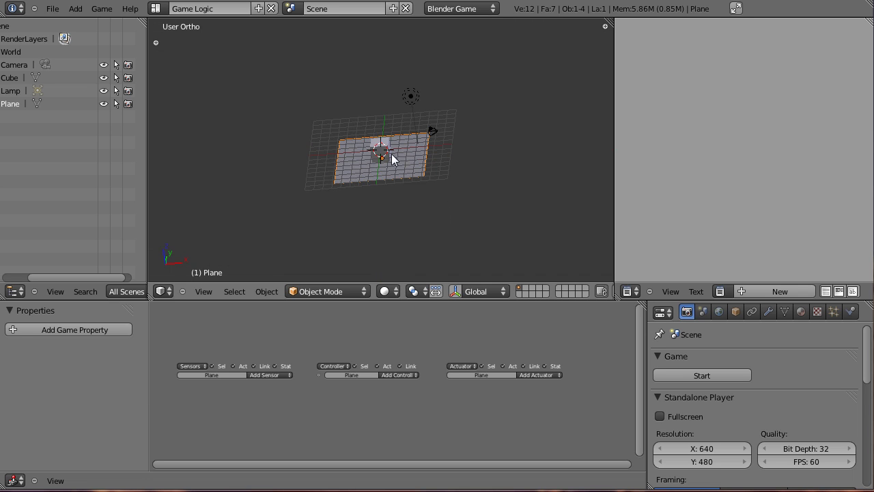
{"action": "scroll", "coordinate": [392, 156], "scroll_direction": "up", "scroll_amount": 7}
{"action": "right_click", "coordinate": [385, 107]}
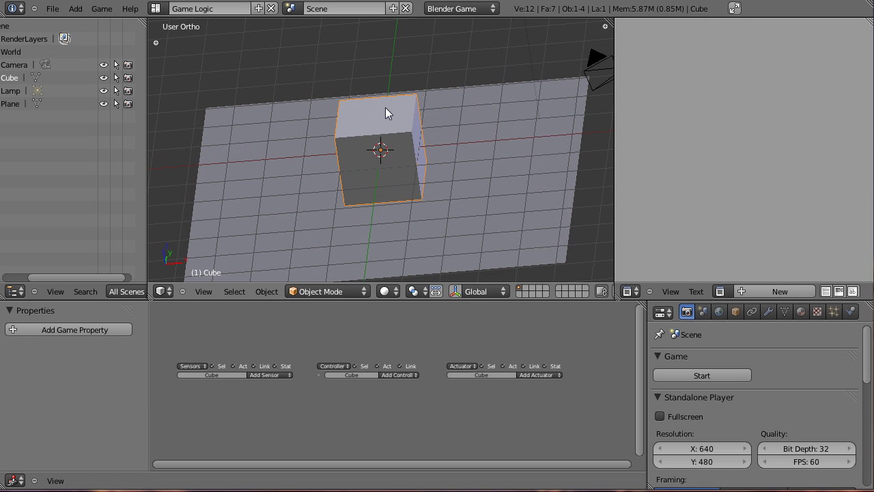
{"action": "left_click", "coordinate": [849, 315]}
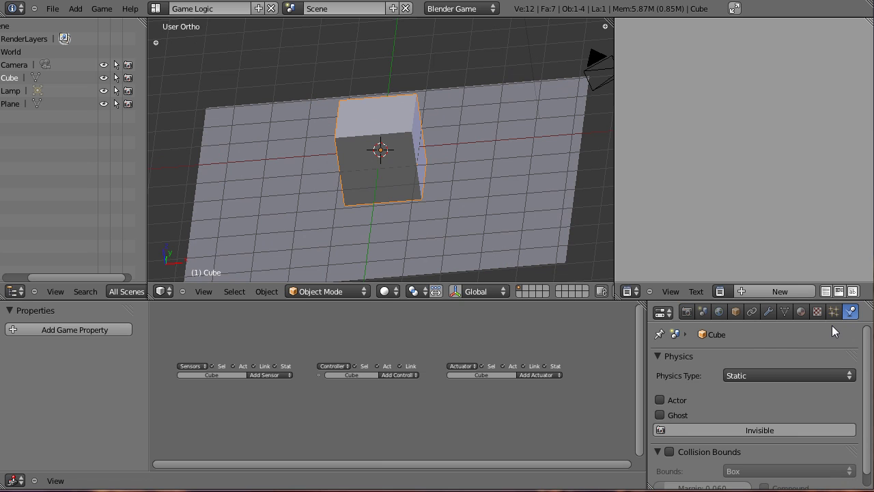
{"action": "left_click", "coordinate": [741, 377]}
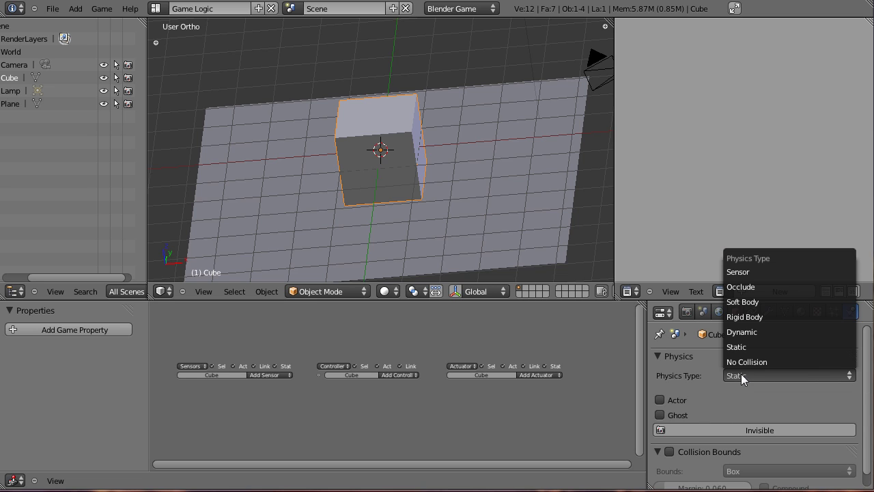
{"action": "left_click", "coordinate": [743, 319]}
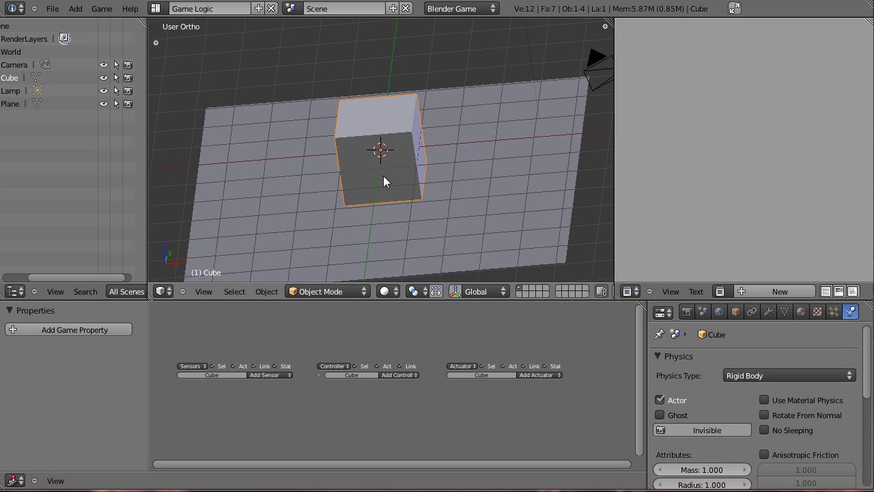
{"action": "scroll", "coordinate": [383, 176], "scroll_direction": "down", "scroll_amount": 2}
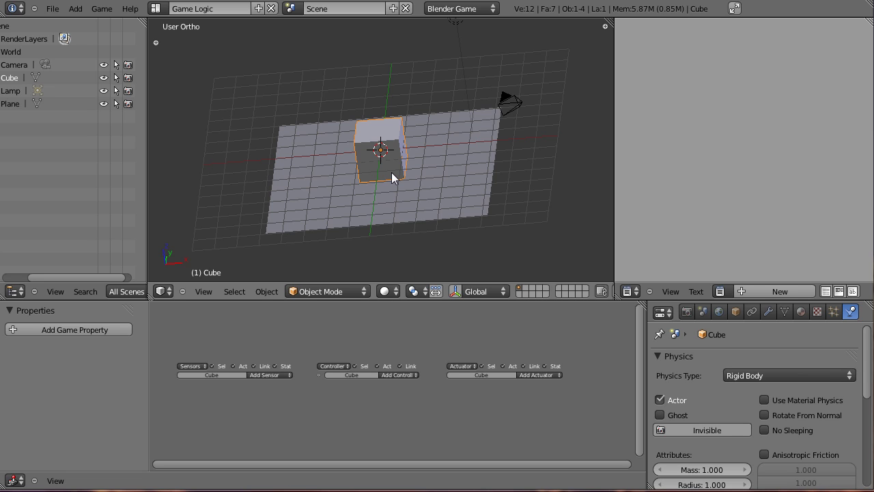
Step: Lift the cube along Z, then run the game with P to watch it drop
{"action": "key", "text": "g"}
{"action": "key", "text": "z"}
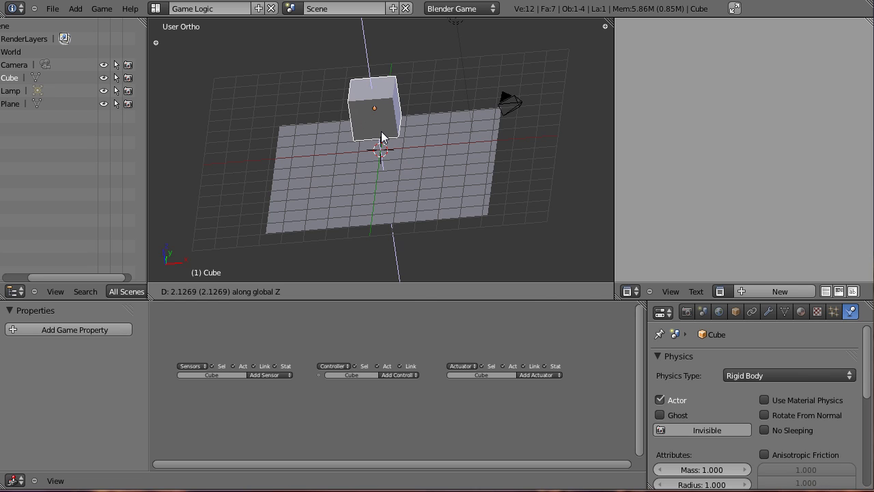
{"action": "left_click", "coordinate": [381, 137]}
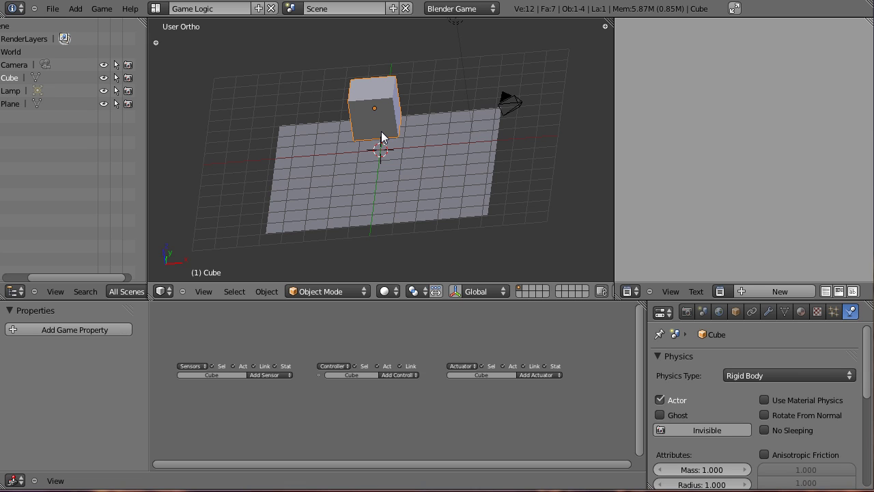
{"action": "key", "text": "p"}
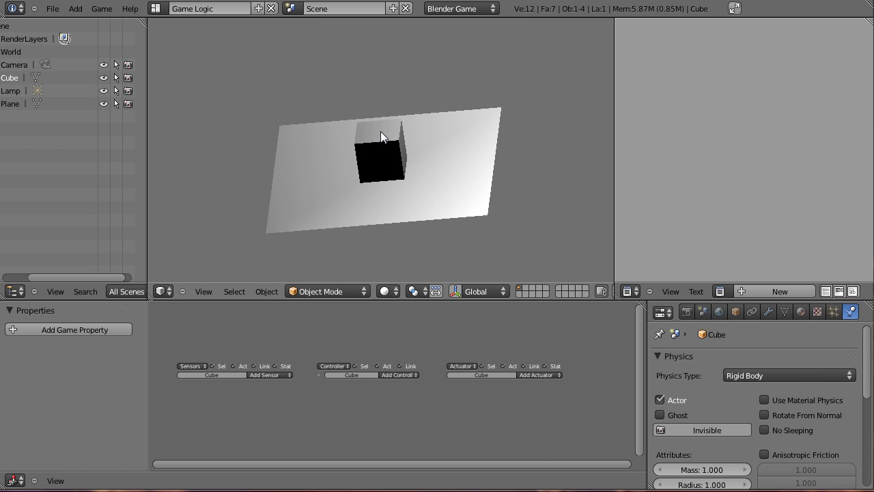
{"action": "key", "text": "Escape"}
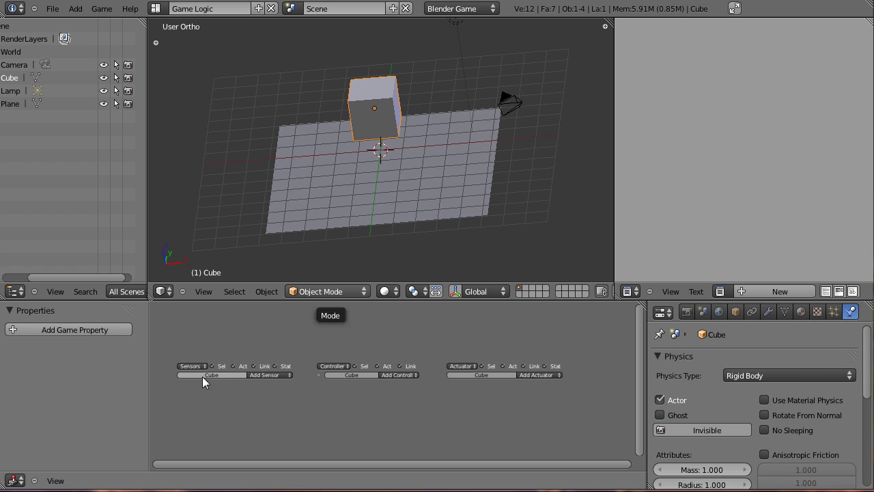
Step: Add a Keyboard sensor, an And controller and a Motion actuator to the cube
{"action": "left_click", "coordinate": [282, 375]}
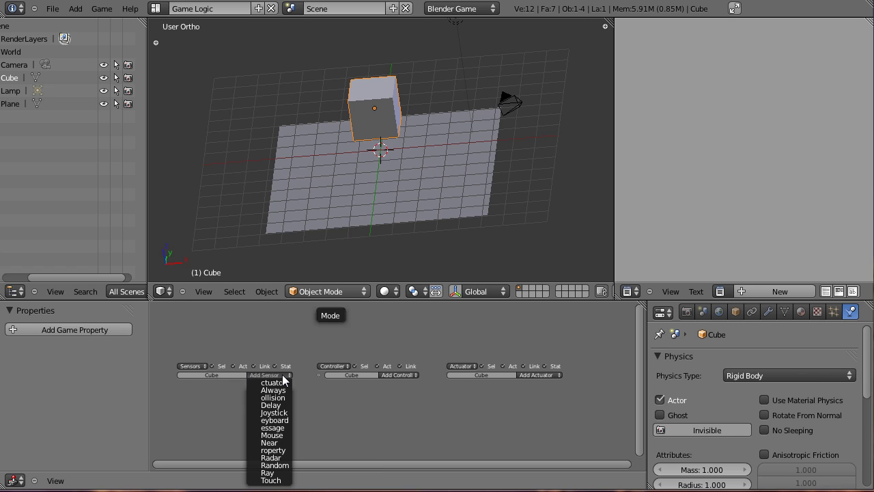
{"action": "left_click", "coordinate": [281, 419]}
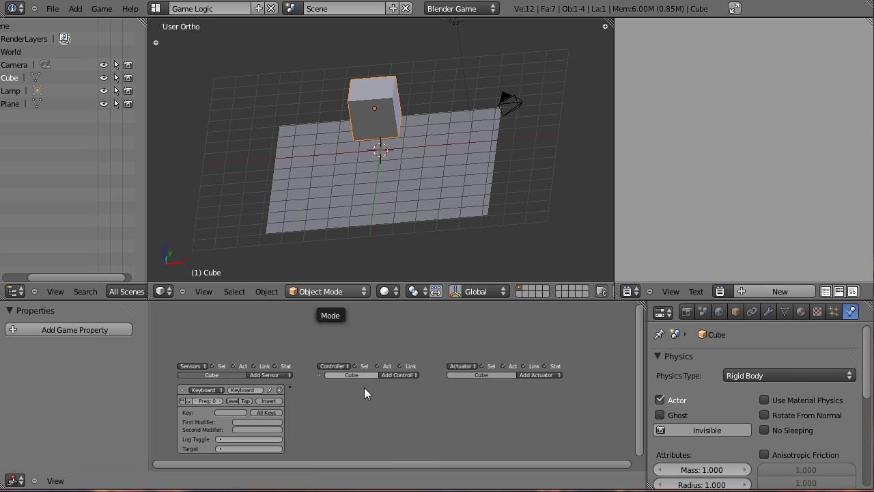
{"action": "left_click", "coordinate": [399, 374]}
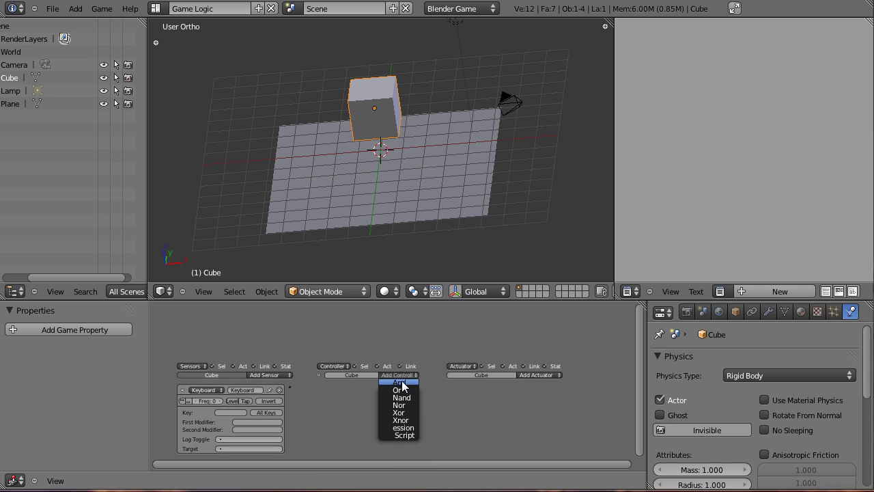
{"action": "left_click", "coordinate": [402, 384]}
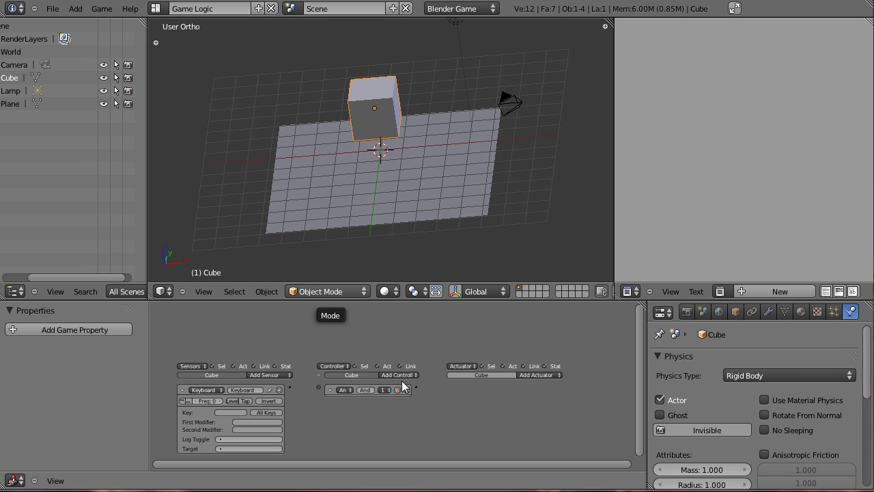
{"action": "left_click", "coordinate": [527, 379]}
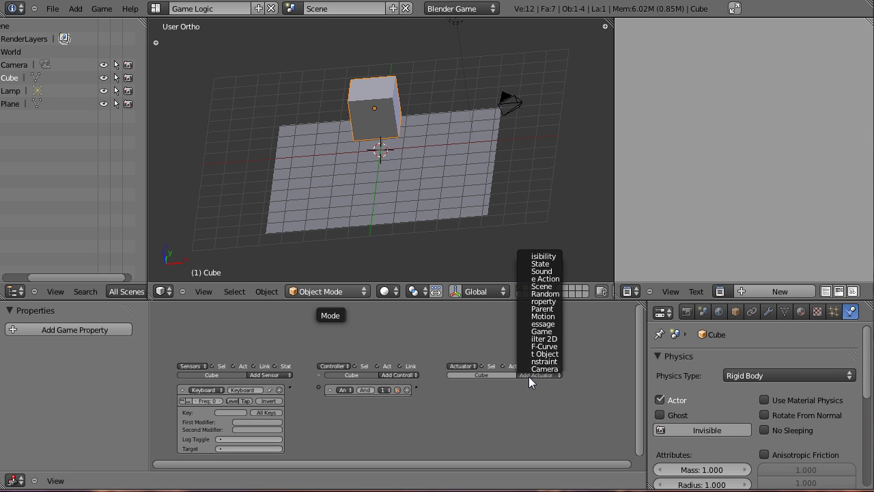
{"action": "left_click", "coordinate": [538, 315]}
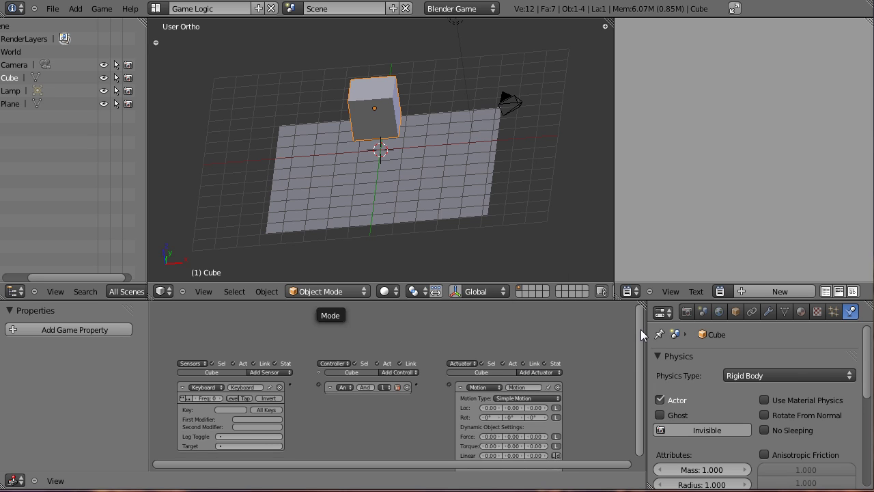
{"action": "scroll", "coordinate": [634, 348], "scroll_direction": "down", "scroll_amount": 2}
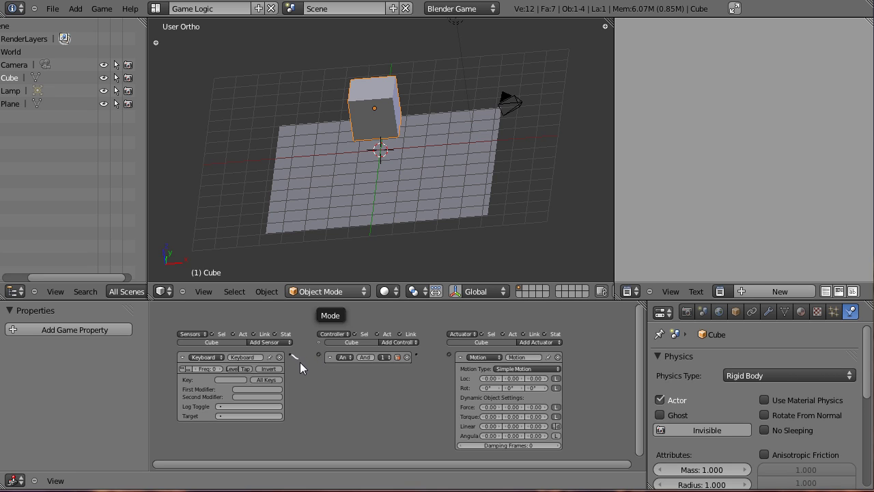
Step: Link the Keyboard sensor's output to the And controller's input
{"action": "mouse_move", "coordinate": [319, 369]}
{"action": "left_mouse_down"}
{"action": "mouse_move", "coordinate": [355, 412]}
{"action": "mouse_move", "coordinate": [319, 353]}
{"action": "left_mouse_up"}
Step: Assign a key to the Keyboard sensor and collapse the sensor and And controller
{"action": "left_click", "coordinate": [234, 378]}
{"action": "left_click", "coordinate": [182, 357]}
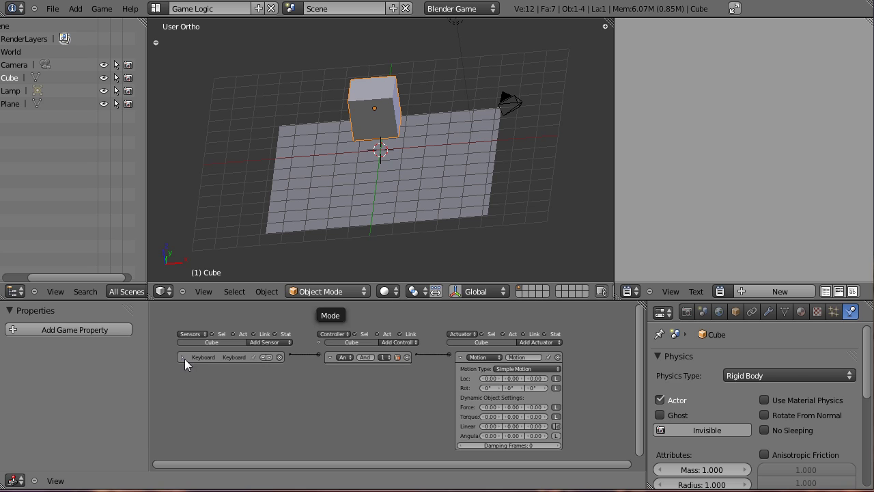
{"action": "left_click", "coordinate": [329, 356]}
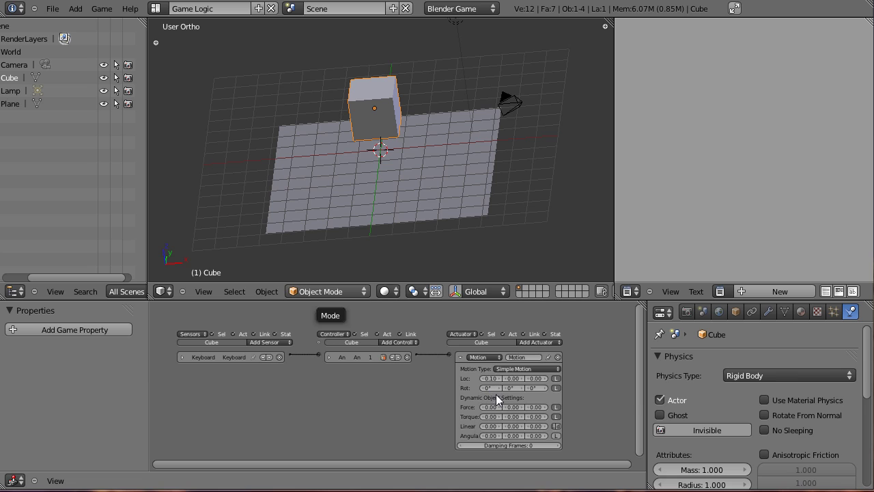
Step: Collapse the Motion actuator and test-run the game, holding Right Arrow to slide the cube
{"action": "left_click", "coordinate": [462, 357]}
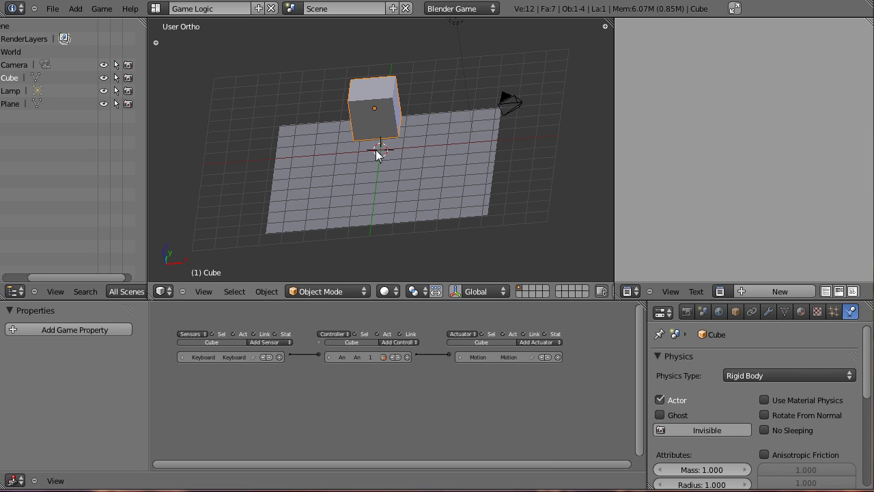
{"action": "key", "text": "p"}
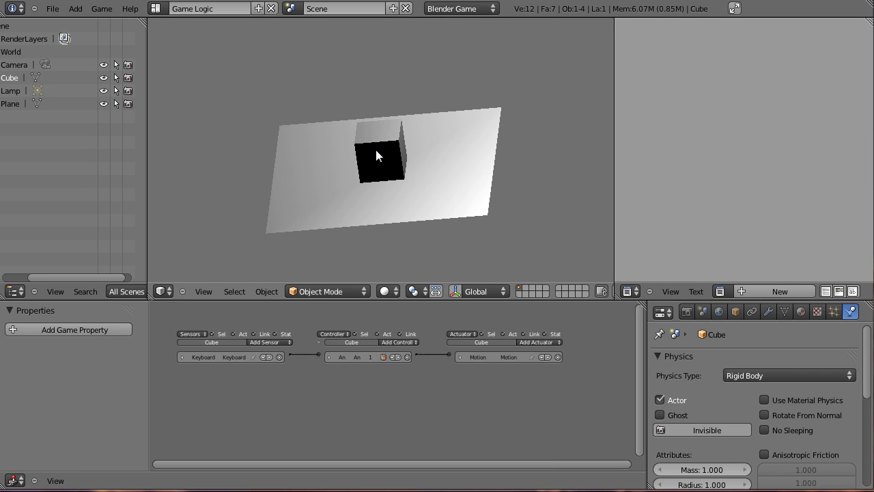
{"action": "key", "text": "Right"}
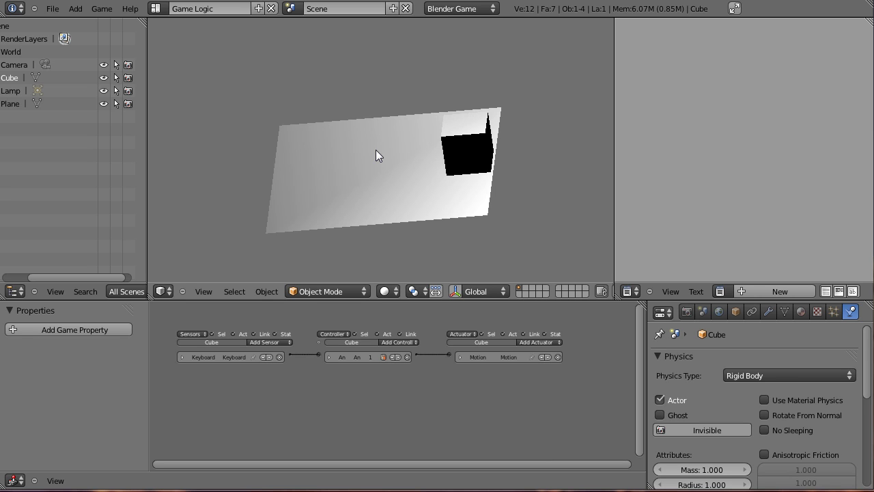
{"action": "key", "text": "Escape"}
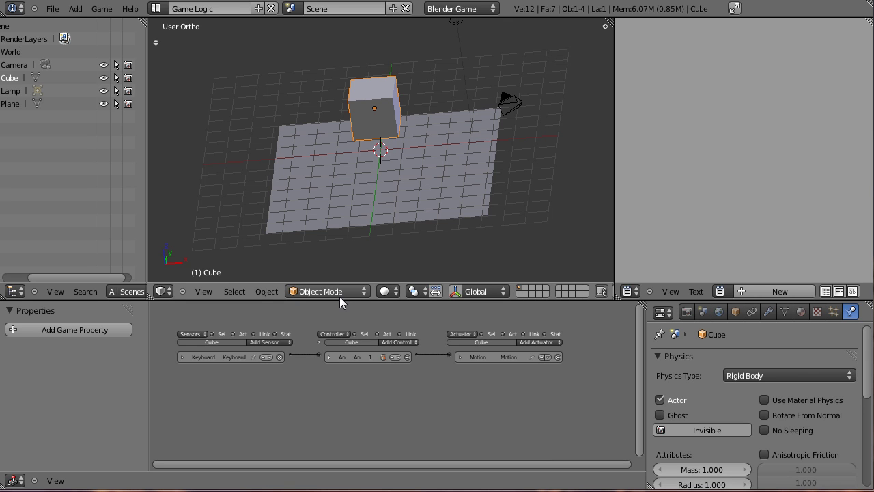
Step: Add a second Keyboard sensor, And controller and Motion actuator to the cube
{"action": "left_click", "coordinate": [256, 342]}
{"action": "left_click", "coordinate": [278, 389]}
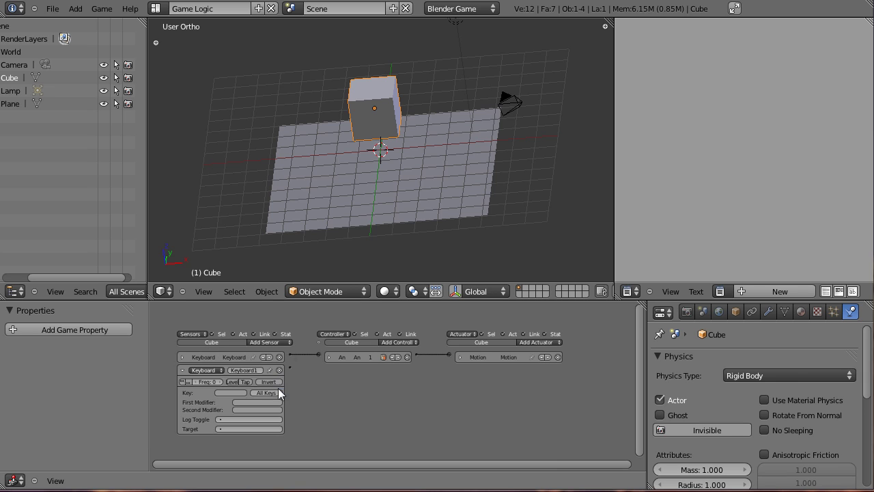
{"action": "left_click", "coordinate": [402, 343]}
{"action": "left_click", "coordinate": [404, 347]}
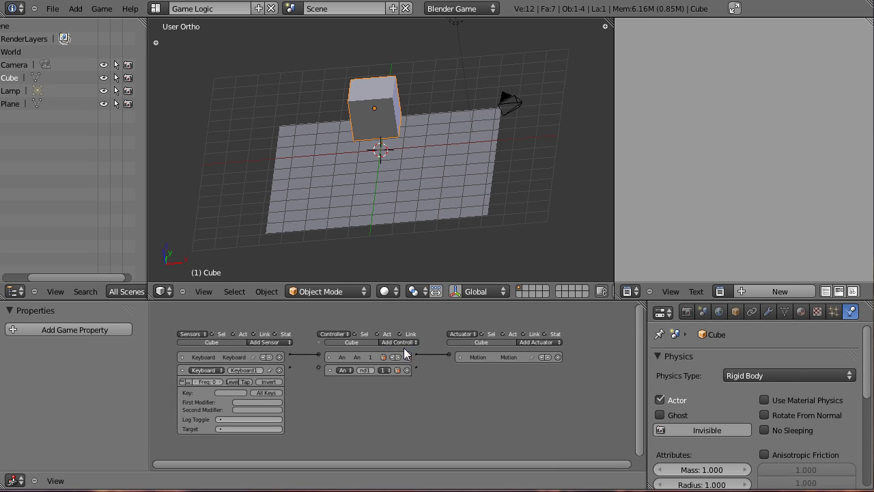
{"action": "left_click", "coordinate": [546, 342]}
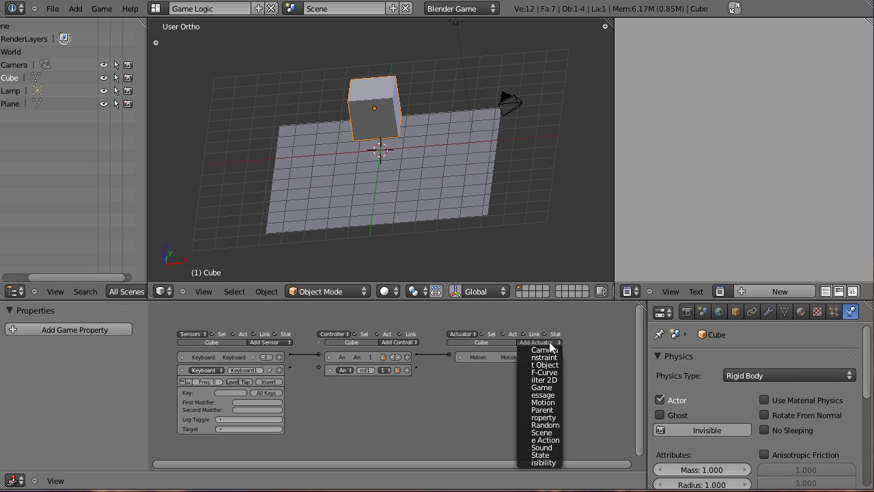
{"action": "left_click", "coordinate": [543, 402]}
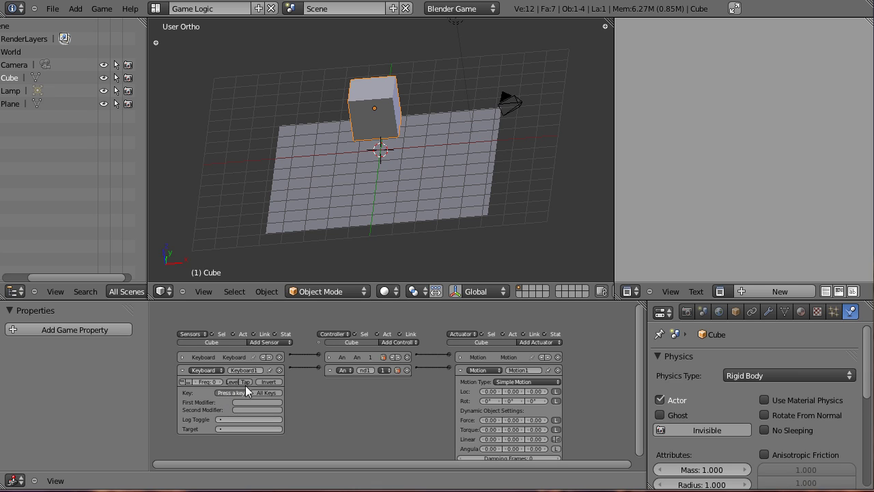
Step: Set the new sensor to Left Arrow and the Motion1 actuator to 1° Rot Z, collapsing the blocks
{"action": "key", "text": "Left"}
{"action": "left_click", "coordinate": [182, 369]}
{"action": "left_click", "coordinate": [328, 369]}
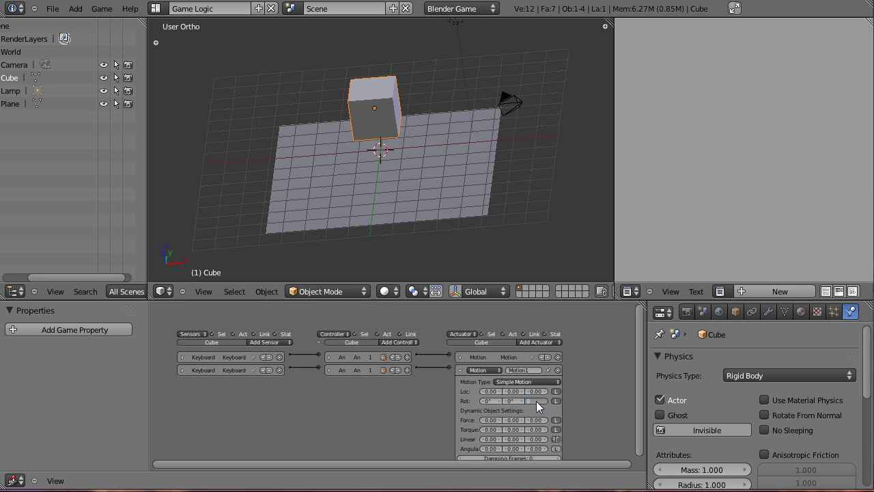
{"action": "key", "text": "Return"}
{"action": "left_click", "coordinate": [458, 369]}
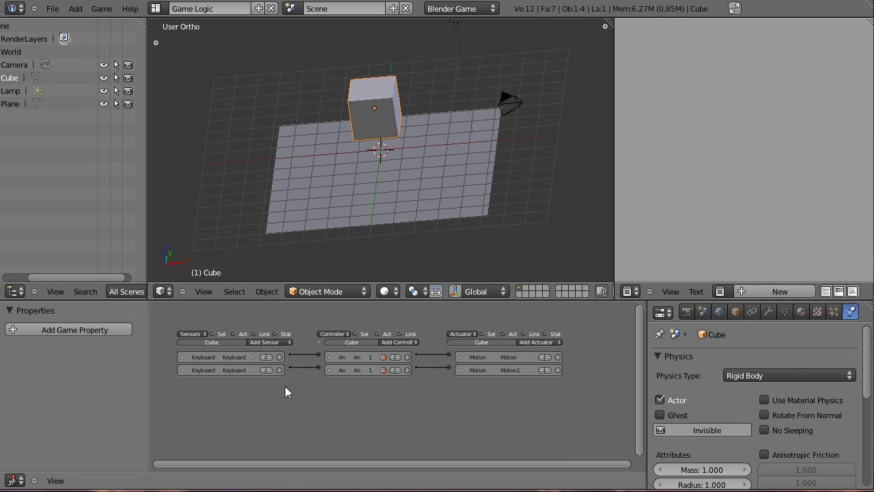
{"action": "left_click", "coordinate": [264, 342]}
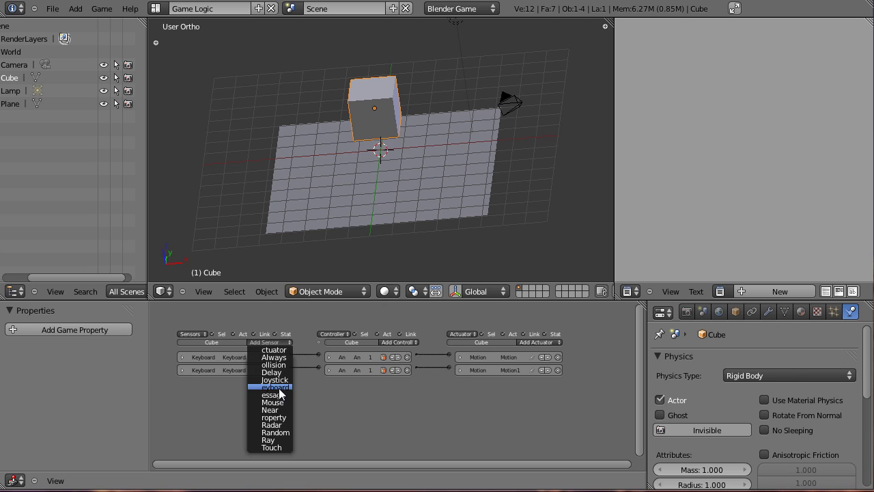
Step: Add a Keyboard2 sensor, And2 controller and Motion2 actuator, with Right Arrow as the sensor key
{"action": "left_click", "coordinate": [276, 387]}
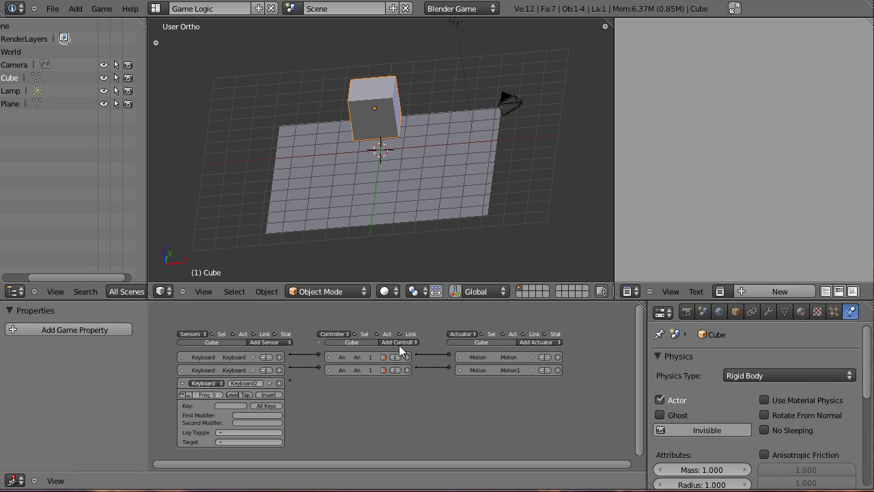
{"action": "left_click", "coordinate": [397, 345]}
{"action": "left_click", "coordinate": [408, 349]}
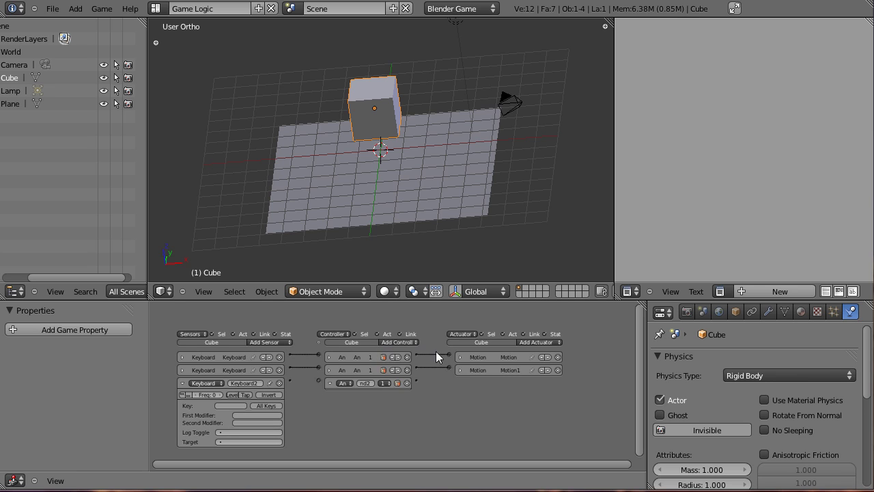
{"action": "left_click", "coordinate": [545, 344]}
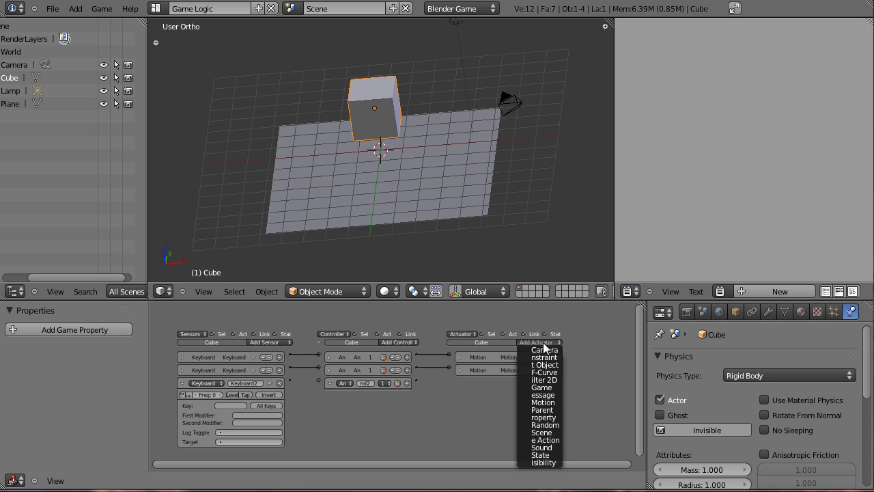
{"action": "left_click", "coordinate": [543, 402]}
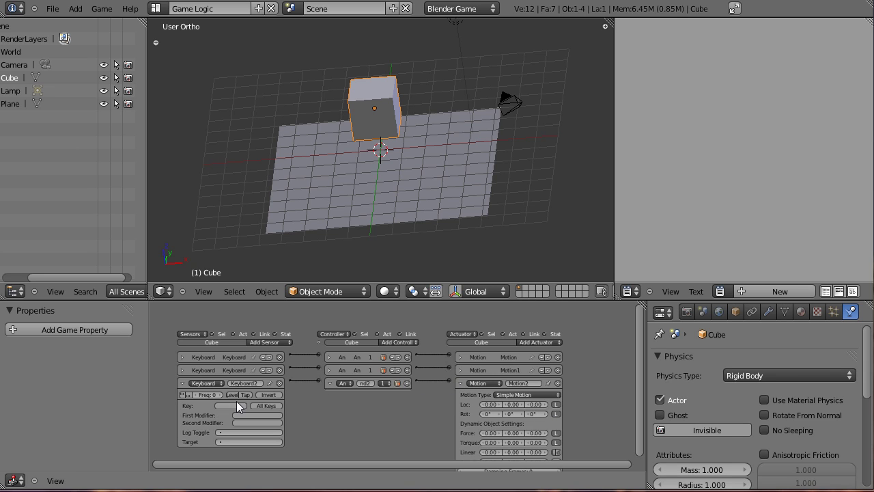
{"action": "key", "text": "Right"}
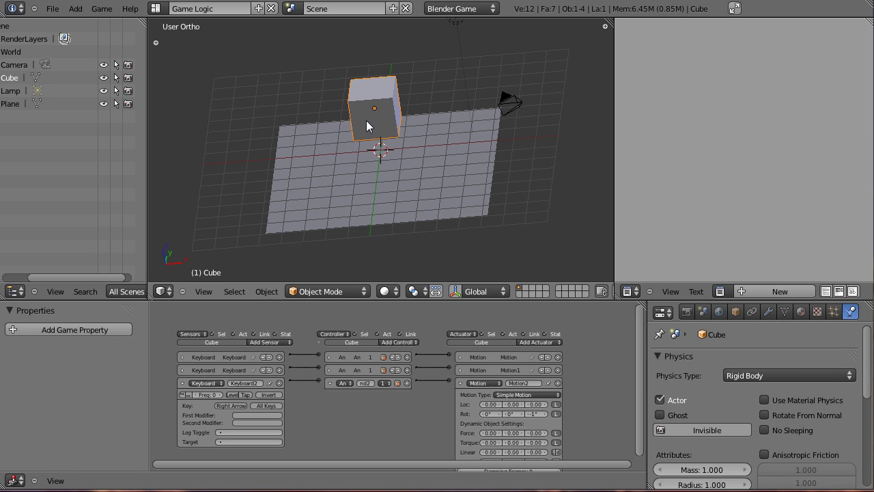
{"action": "key", "text": "p"}
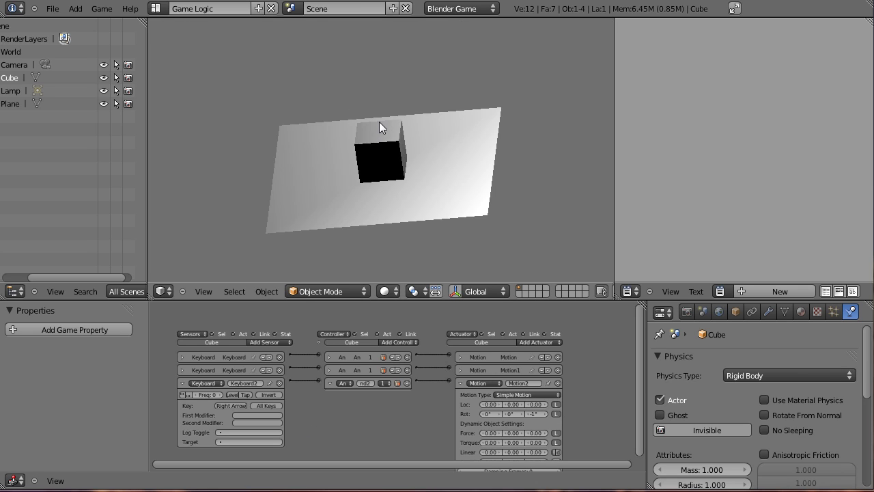
{"action": "key", "text": "Up"}
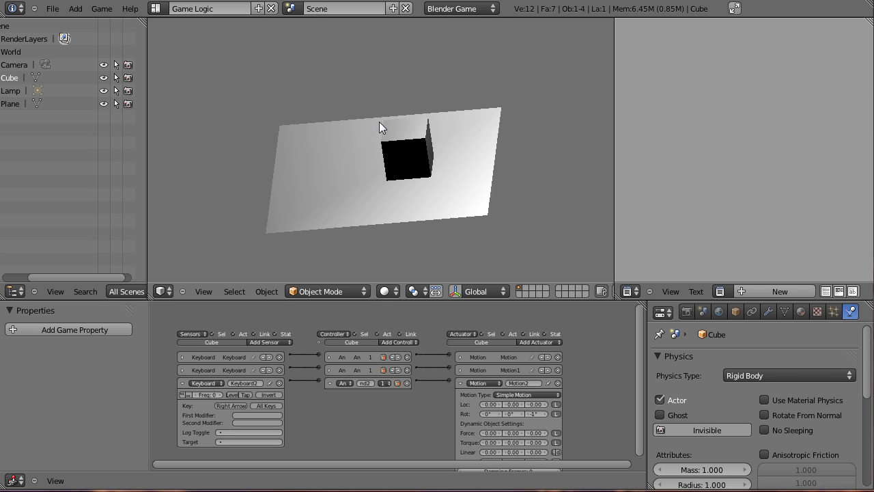
{"action": "key", "text": "Right"}
{"action": "key", "text": "Right"}
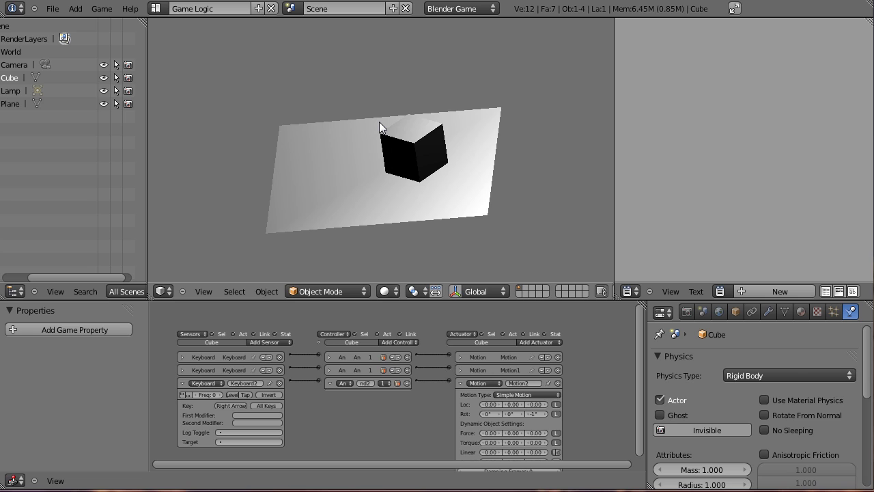
{"action": "key", "text": "Right"}
{"action": "key", "text": "Right"}
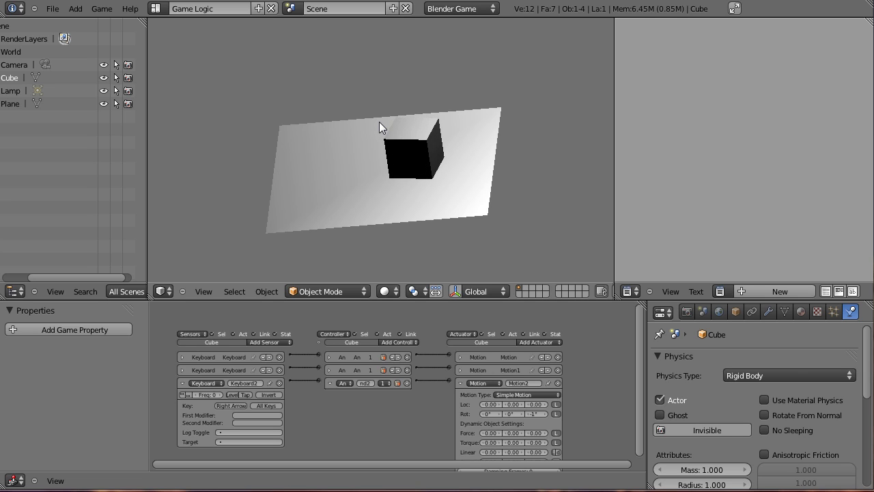
{"action": "key", "text": "Up"}
{"action": "key", "text": "Right"}
{"action": "key", "text": "Right"}
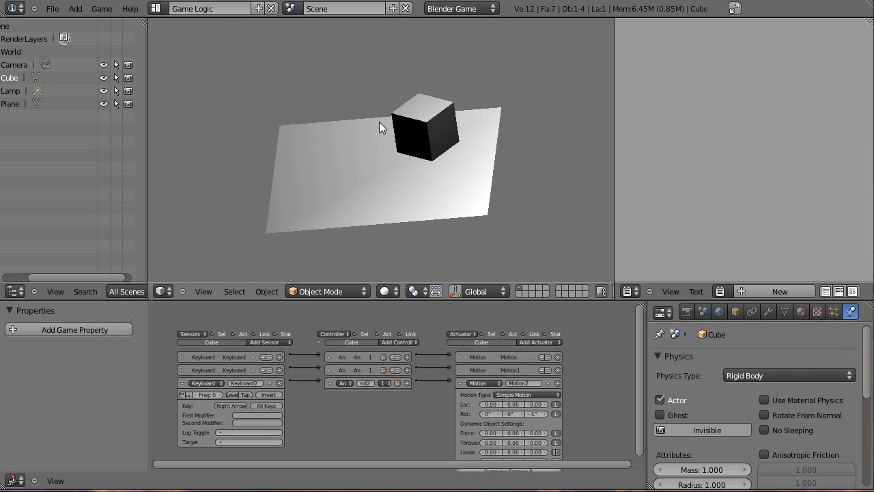
{"action": "key", "text": "Right"}
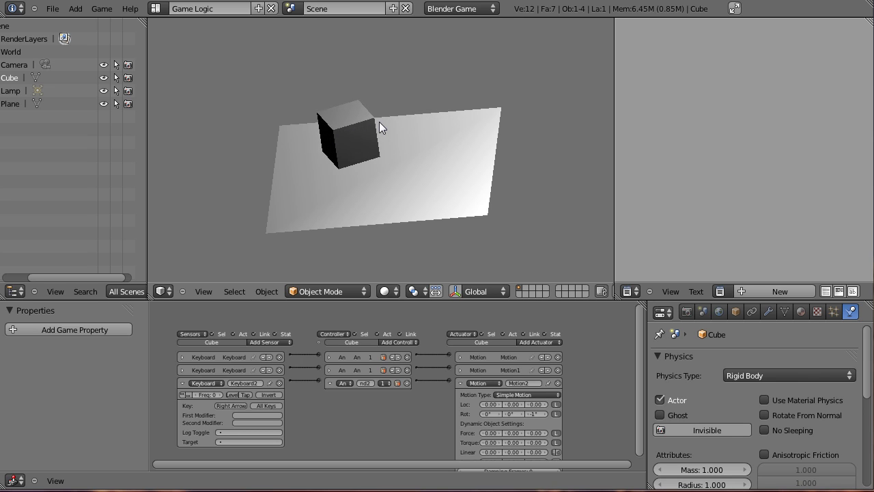
{"action": "key", "text": "Up"}
{"action": "key", "text": "Up"}
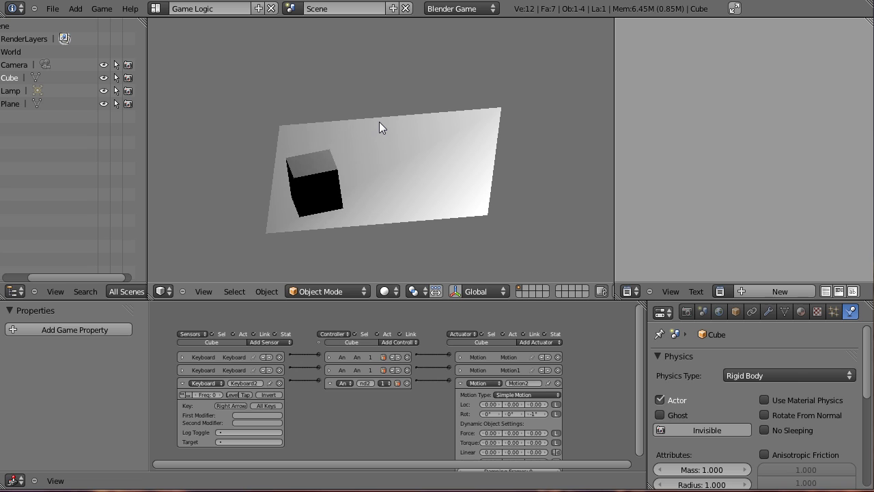
{"action": "key", "text": "Right"}
{"action": "key", "text": "Up"}
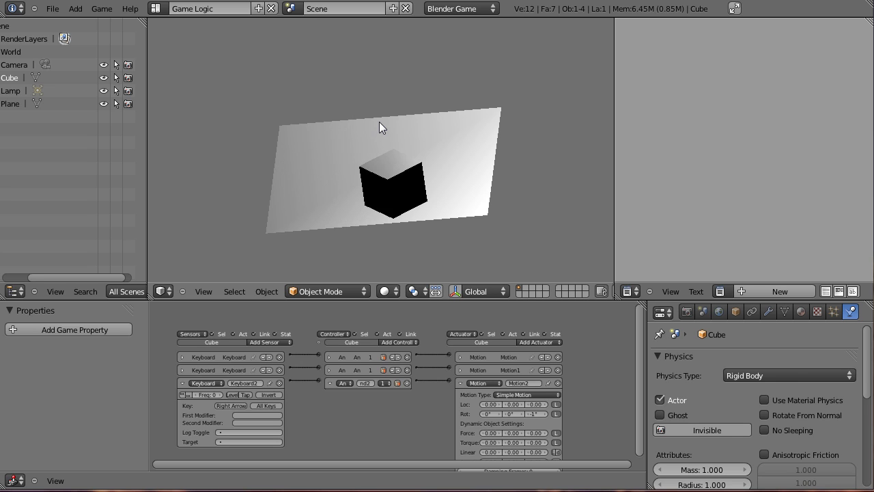
{"action": "key", "text": "Up"}
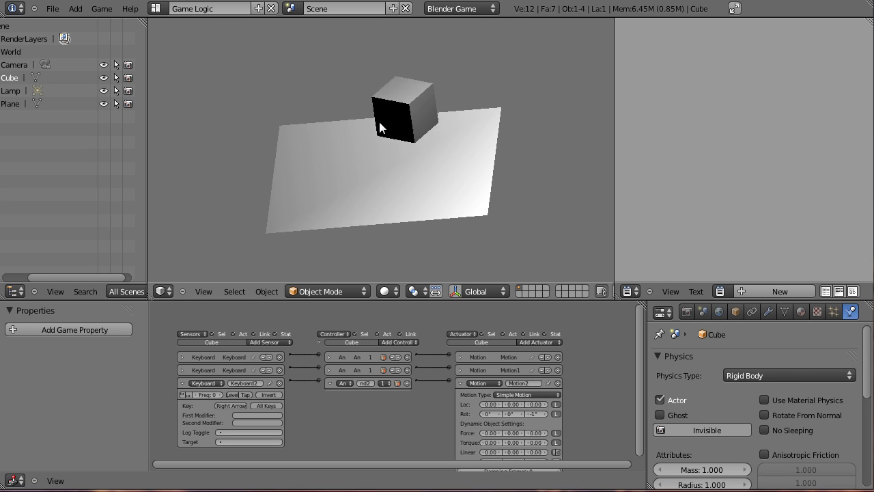
{"action": "key", "text": "Right"}
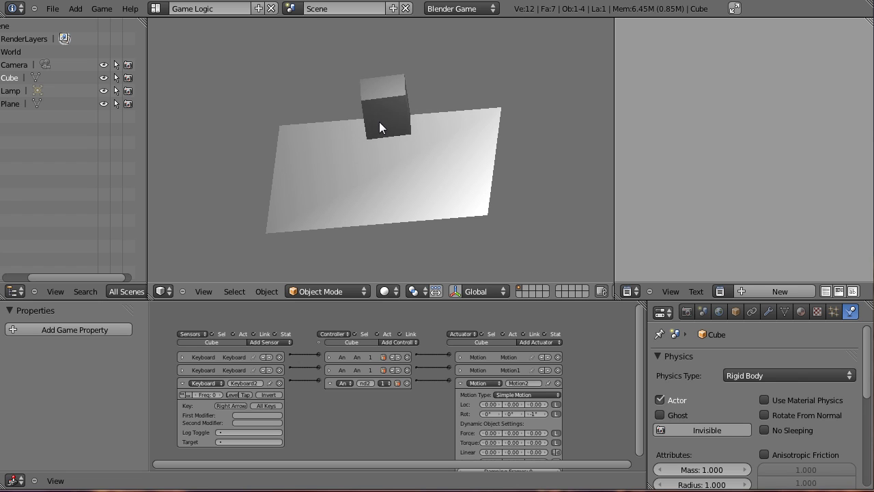
{"action": "key", "text": "Up"}
{"action": "key", "text": "Right"}
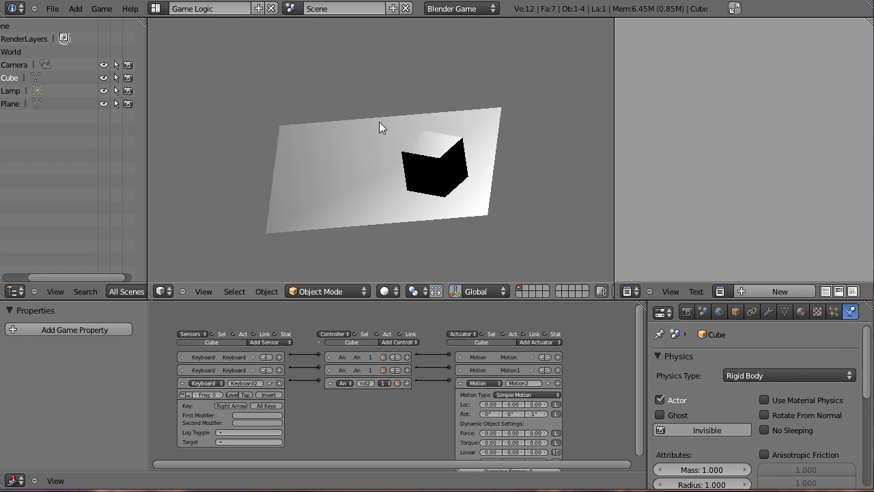
{"action": "key", "text": "Up"}
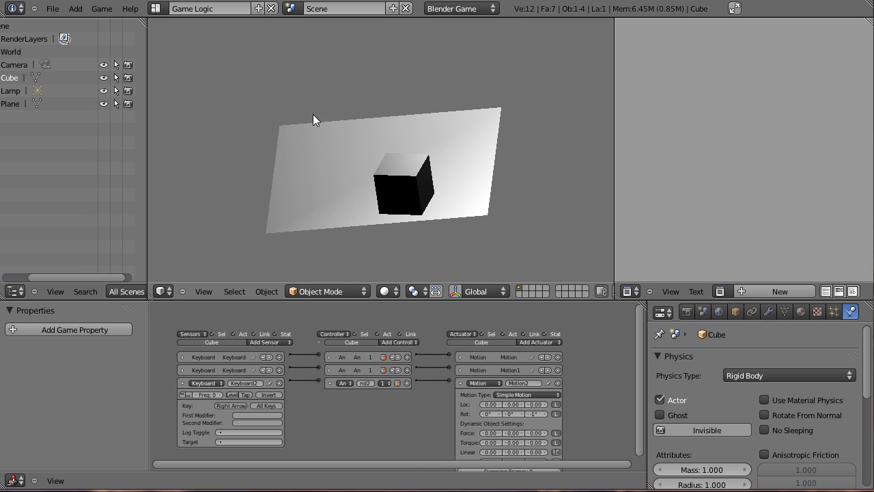
{"action": "key", "text": "Escape"}
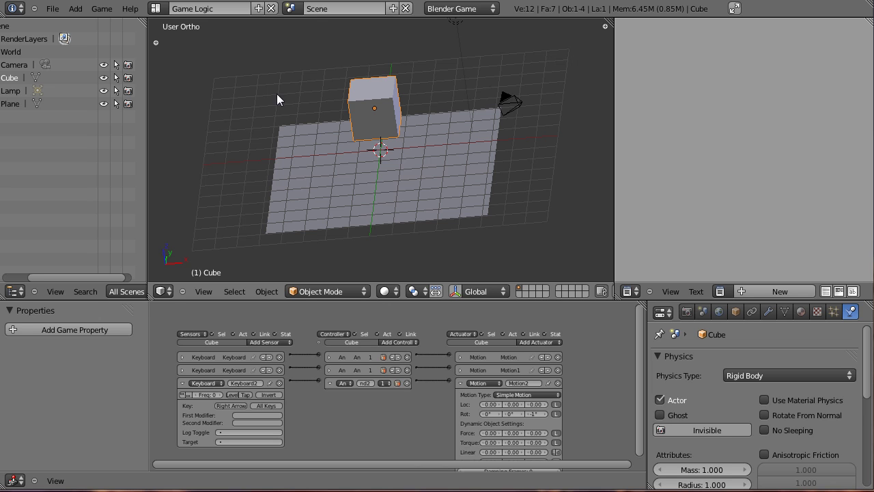
Step: Collapse the third chain's bricks and add a new Keyboard sensor, And controller and Motion actuator
{"action": "left_click", "coordinate": [181, 383]}
{"action": "left_click", "coordinate": [460, 383]}
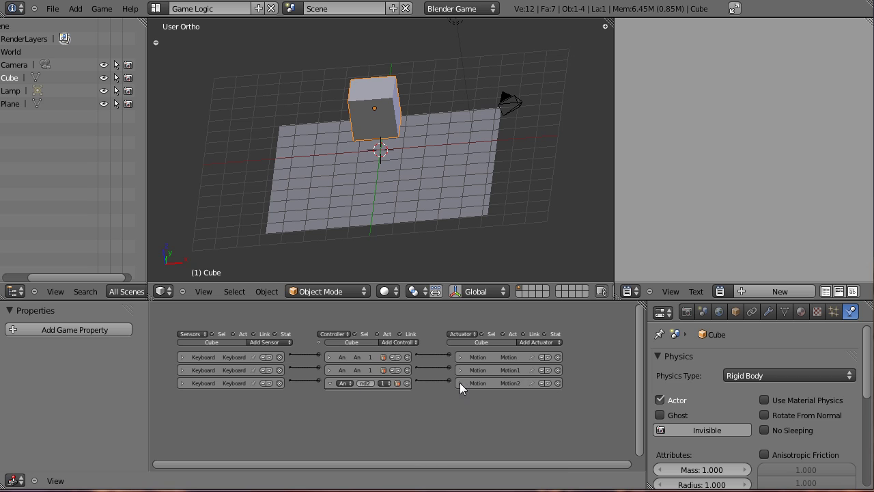
{"action": "left_click", "coordinate": [256, 343]}
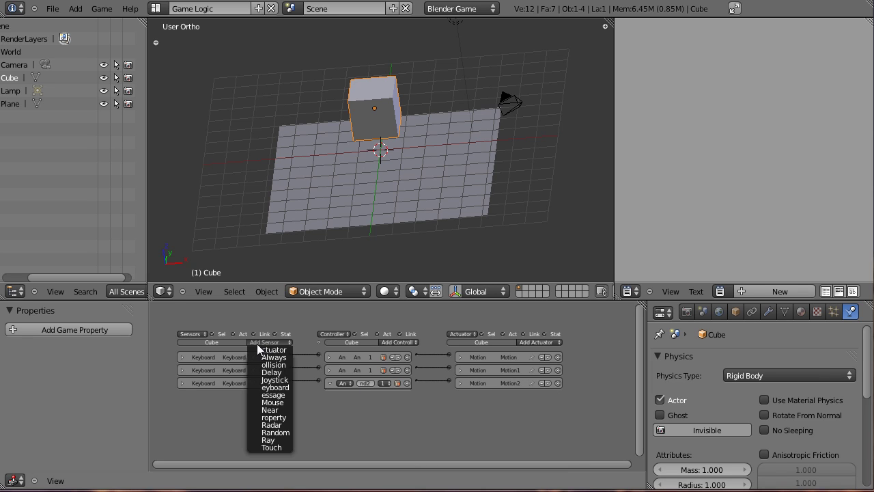
{"action": "left_click", "coordinate": [280, 387]}
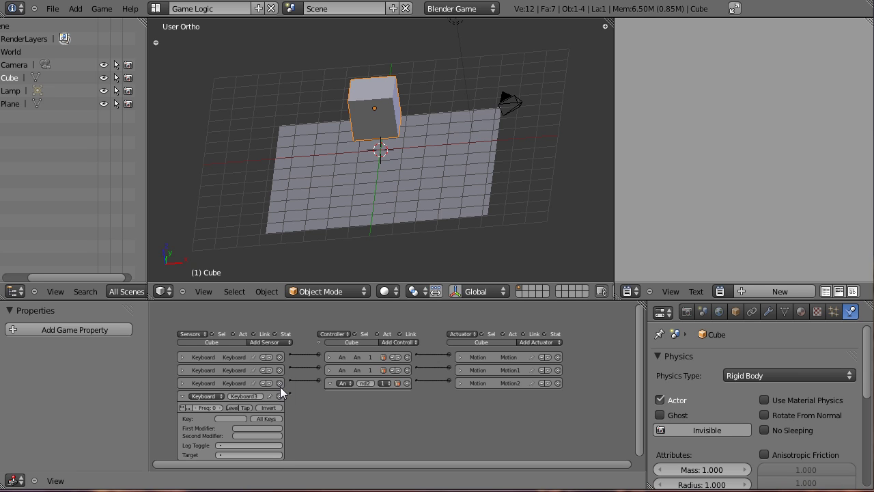
{"action": "left_click", "coordinate": [396, 343]}
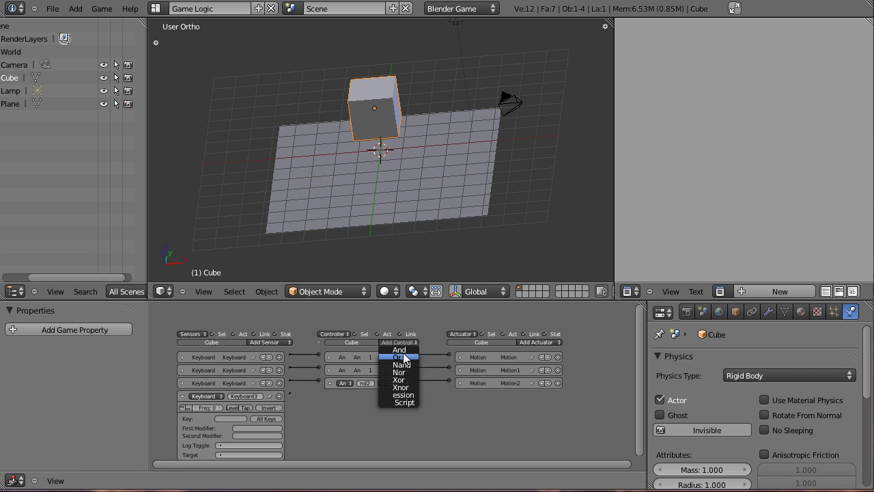
{"action": "left_click", "coordinate": [401, 350]}
{"action": "left_click", "coordinate": [529, 341]}
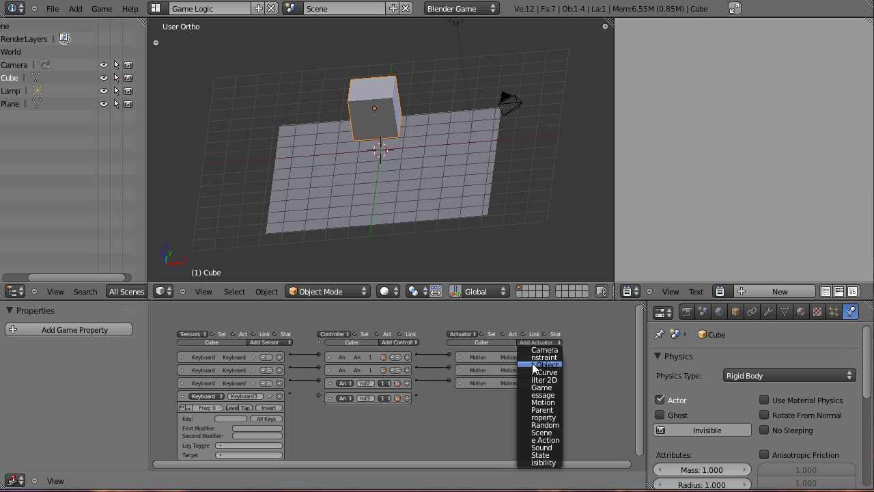
{"action": "left_click", "coordinate": [543, 402]}
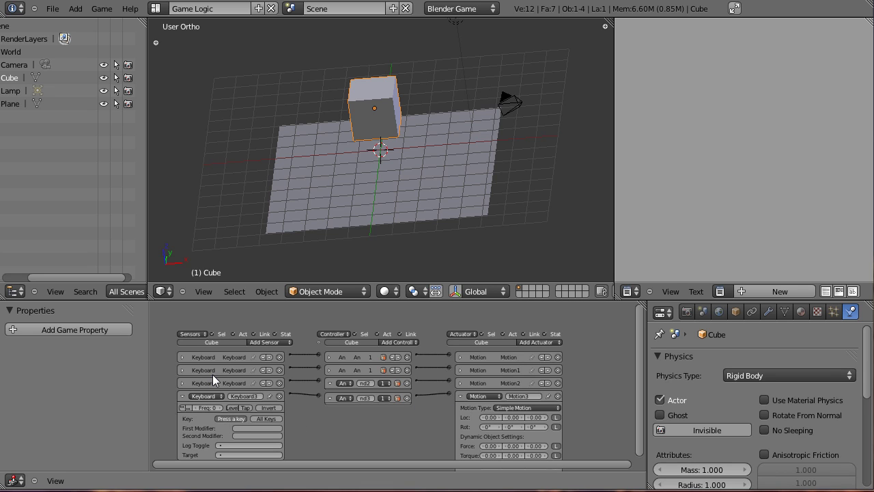
Step: Collapse the new sensor and controllers, and set the Motion3 actuator's Loc X to -0.1
{"action": "left_click", "coordinate": [182, 396]}
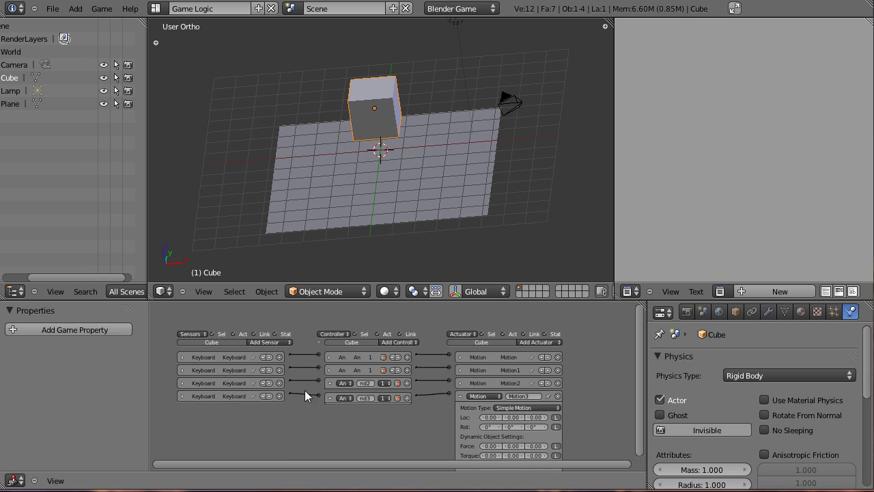
{"action": "left_click", "coordinate": [329, 383]}
{"action": "left_click", "coordinate": [330, 397]}
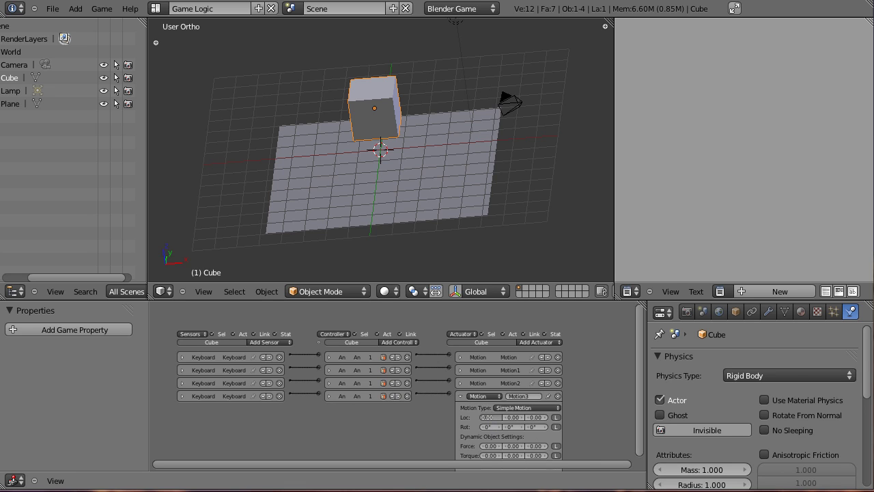
{"action": "left_click", "coordinate": [486, 417]}
{"action": "type", "text": "-0.1"}
{"action": "key", "text": "Return"}
{"action": "left_click", "coordinate": [459, 396]}
{"action": "key", "text": "p"}
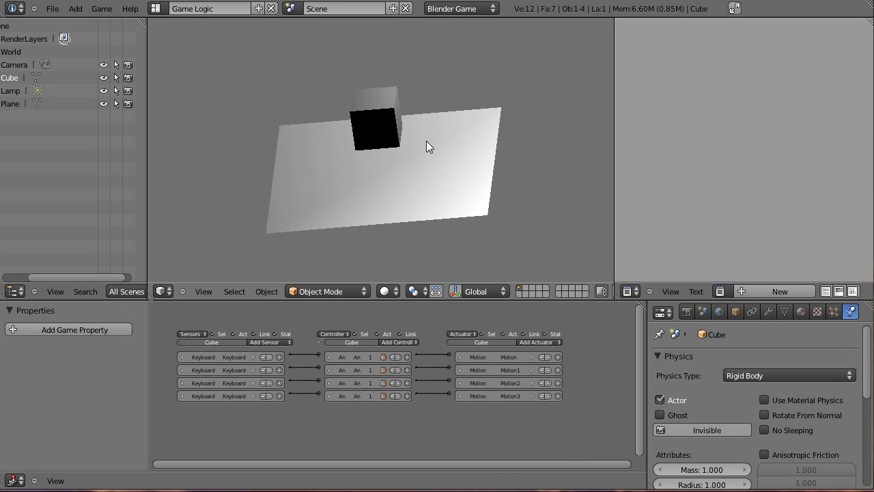
{"action": "key", "text": "Right"}
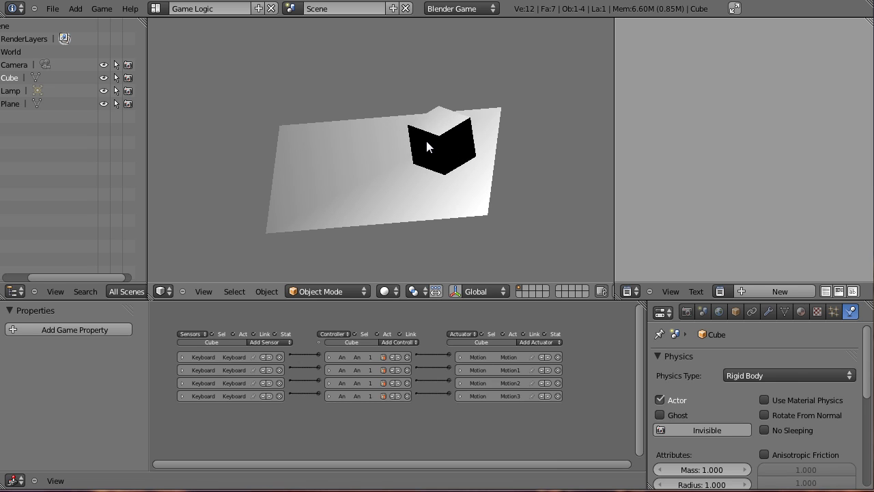
{"action": "key", "text": "Up"}
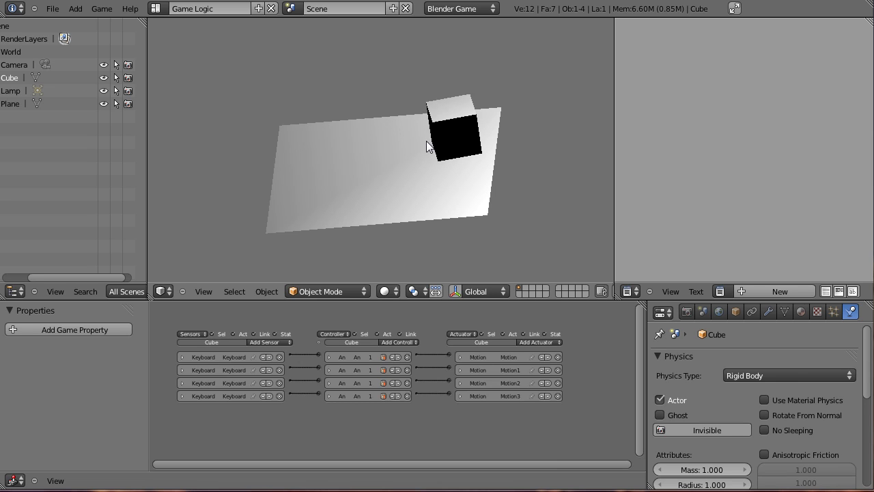
{"action": "key", "text": "Left"}
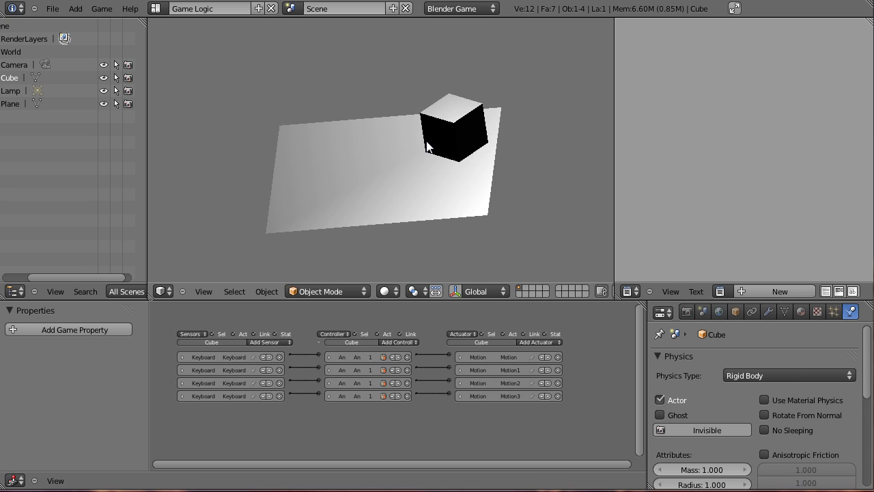
{"action": "key", "text": "Right"}
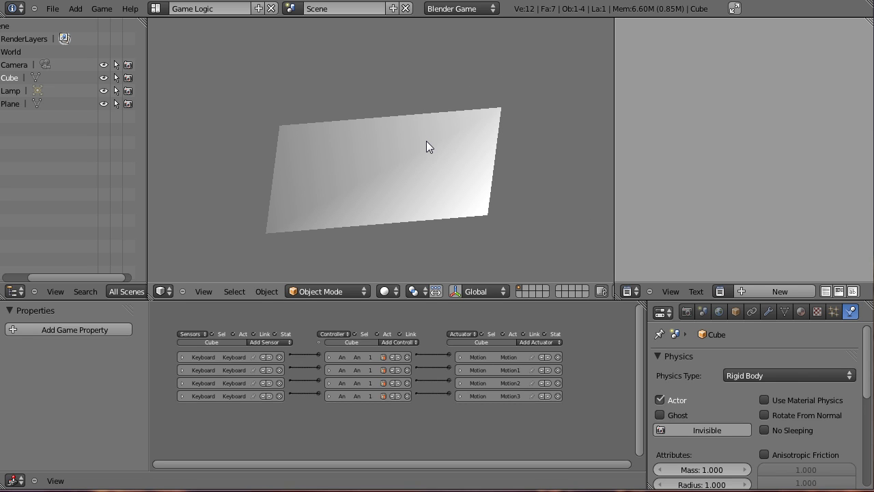
{"action": "key", "text": "Escape"}
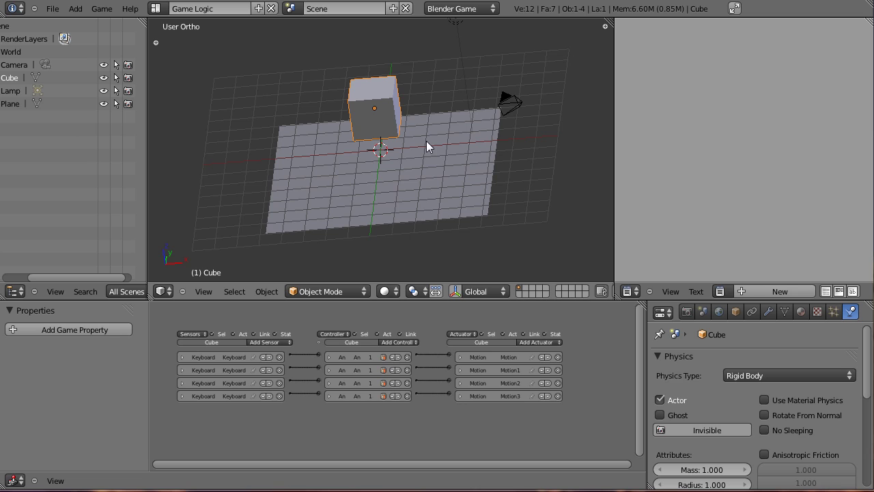